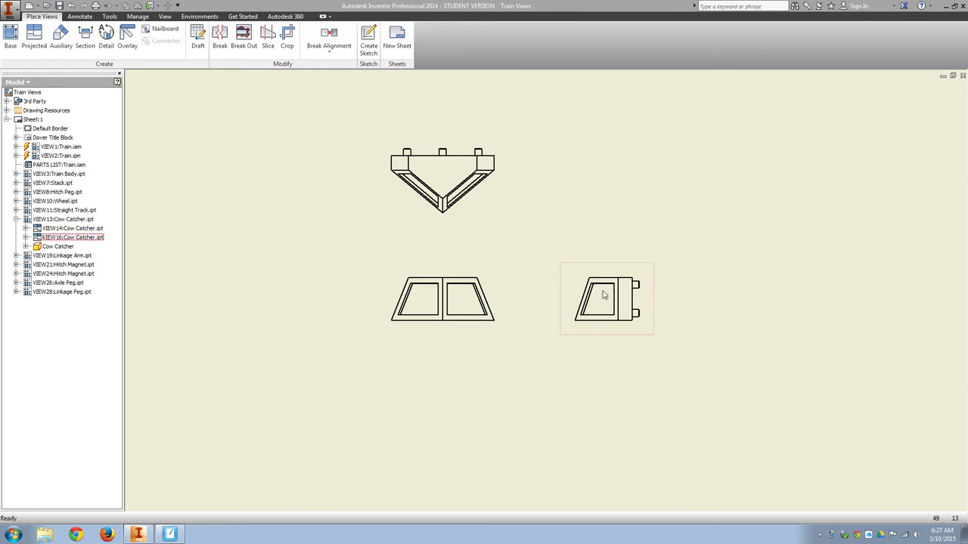
Step: Place a projected view right of the side view, showing the three-hole back face
left_click(41, 45)
left_click(651, 298)
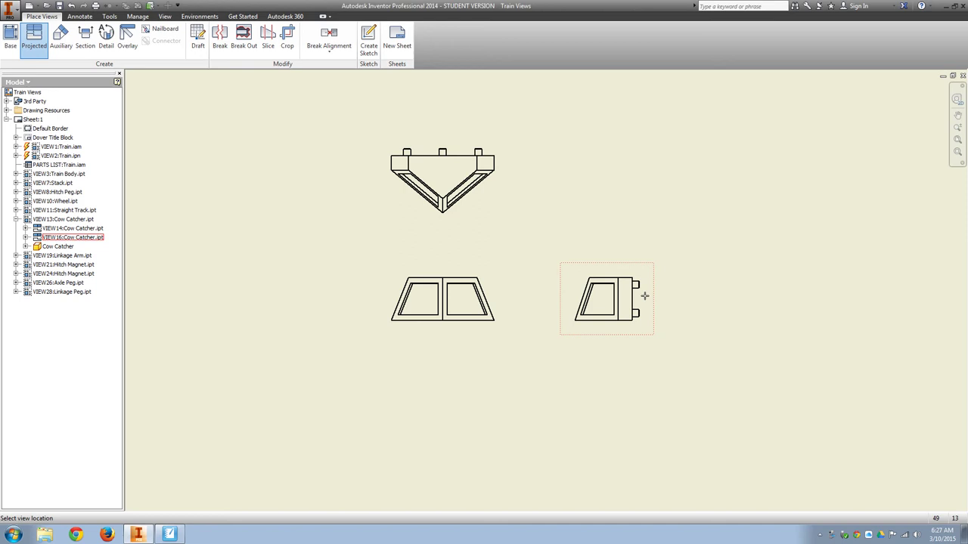
left_click(766, 265)
right_click(745, 255)
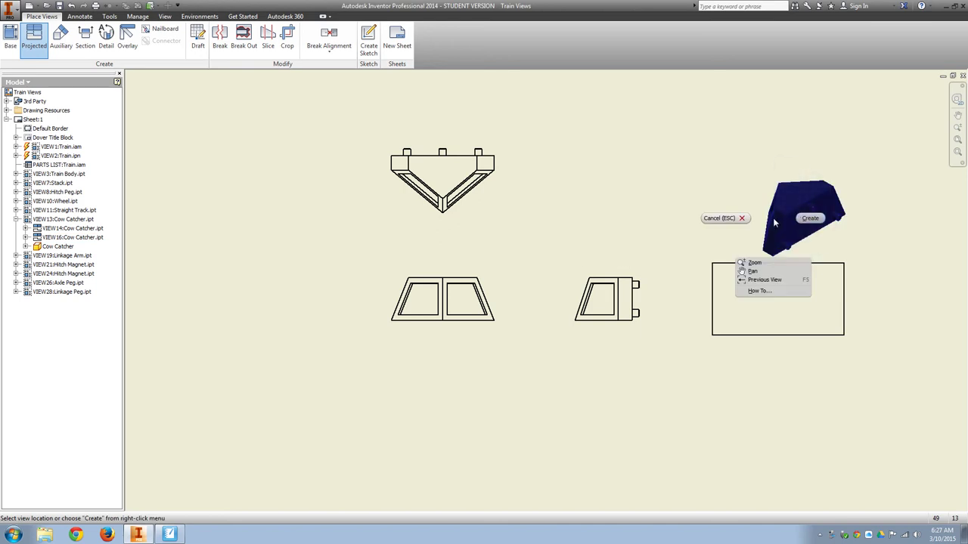
left_click(756, 260)
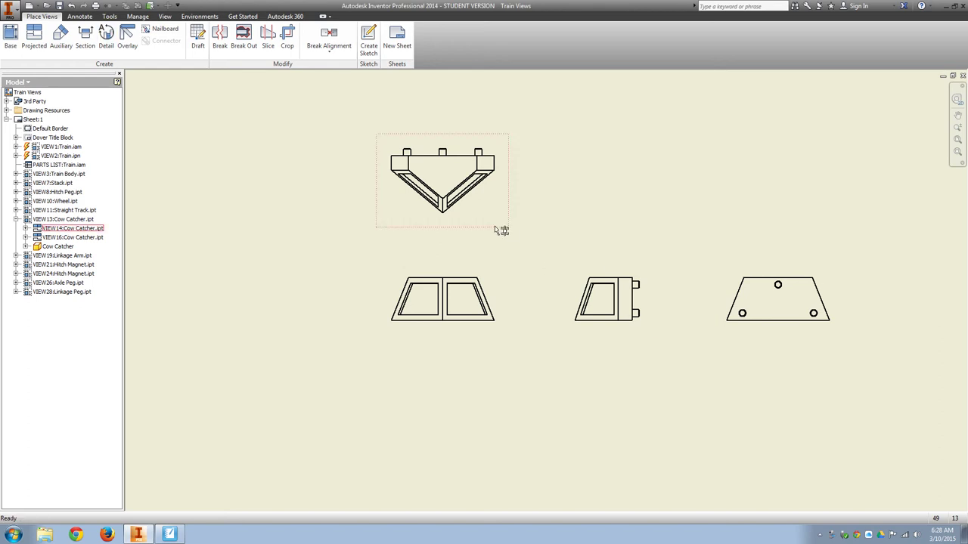
scroll(454, 298, "up", 5)
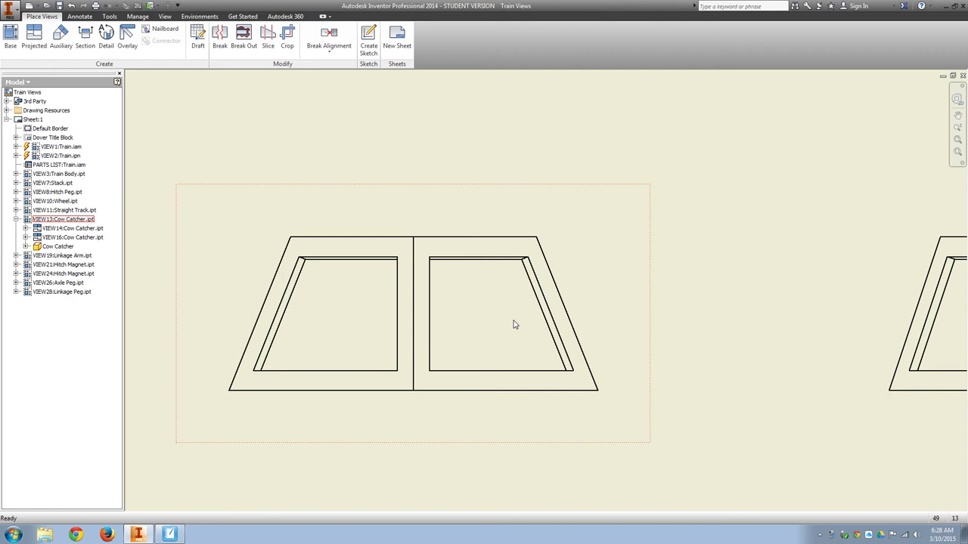
scroll(505, 327, "down", 4)
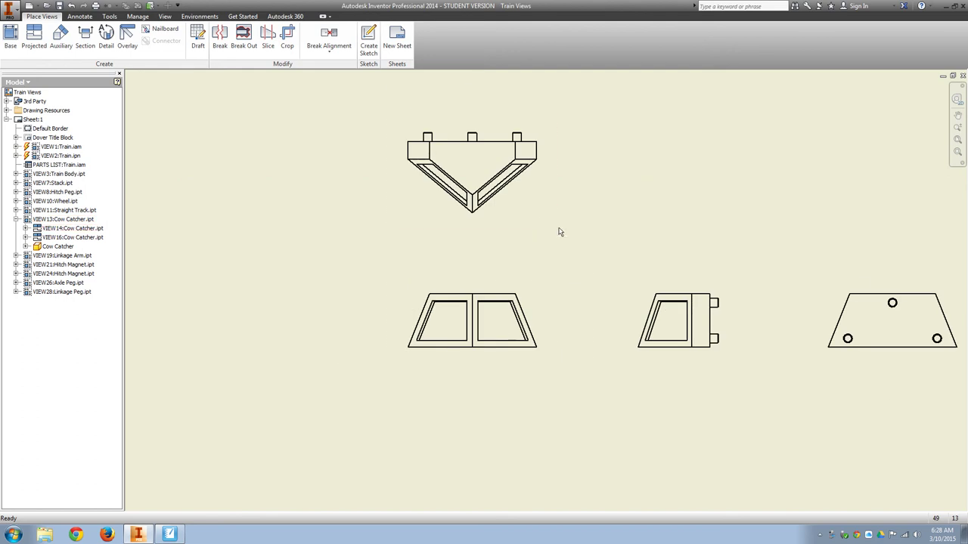
middle_click_drag(560, 231, 524, 230)
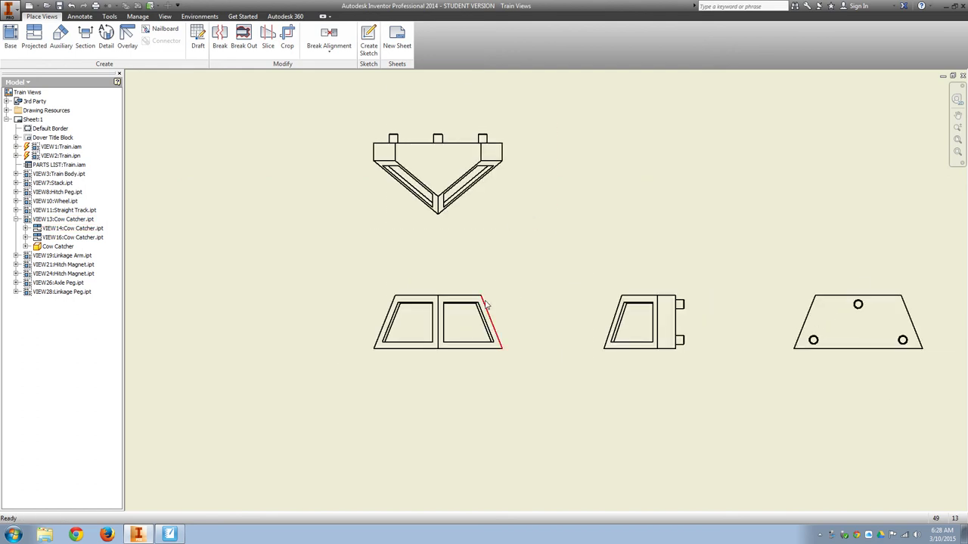
scroll(486, 269, "down", 3)
middle_click_drag(499, 260, 480, 263)
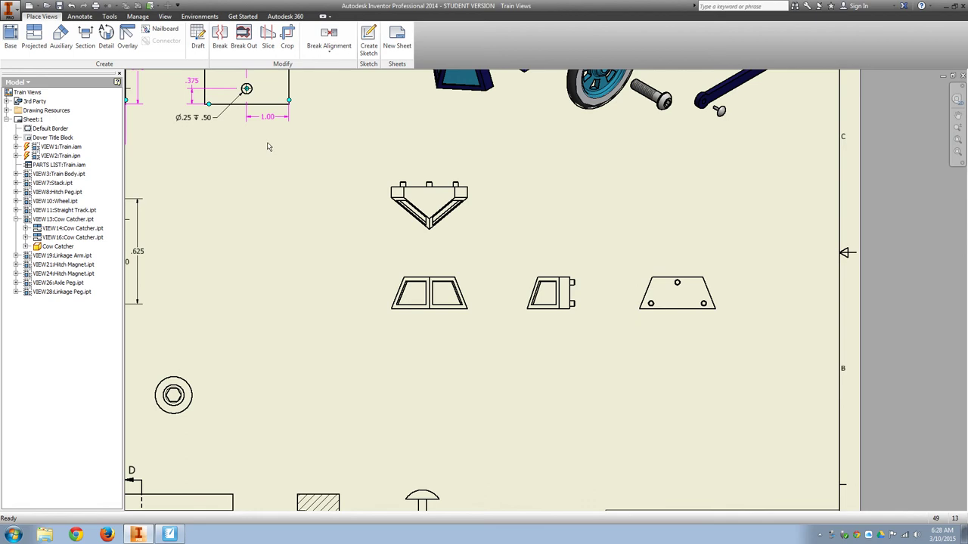
Step: Project auxiliary view W from the front view's slanted right edge and place it below
left_click(61, 34)
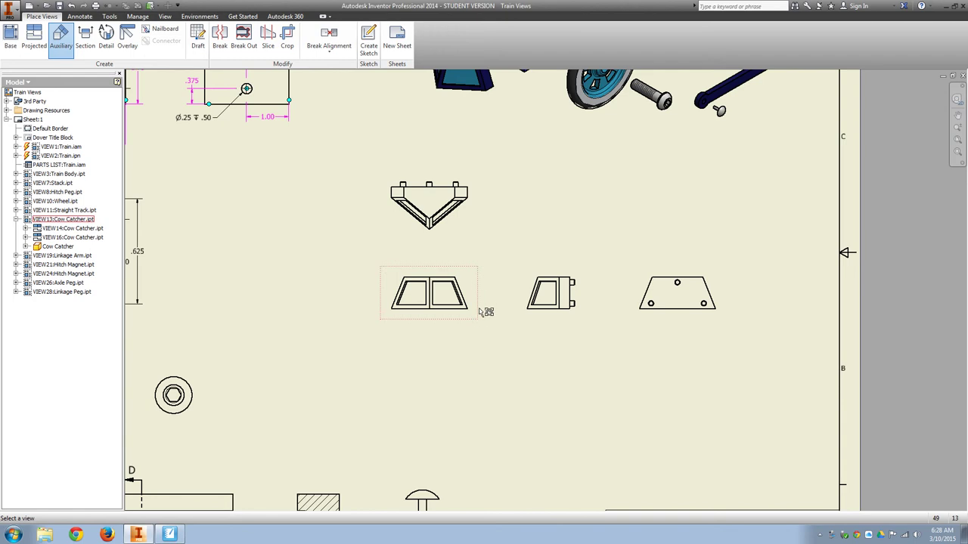
scroll(439, 381, "up", 3)
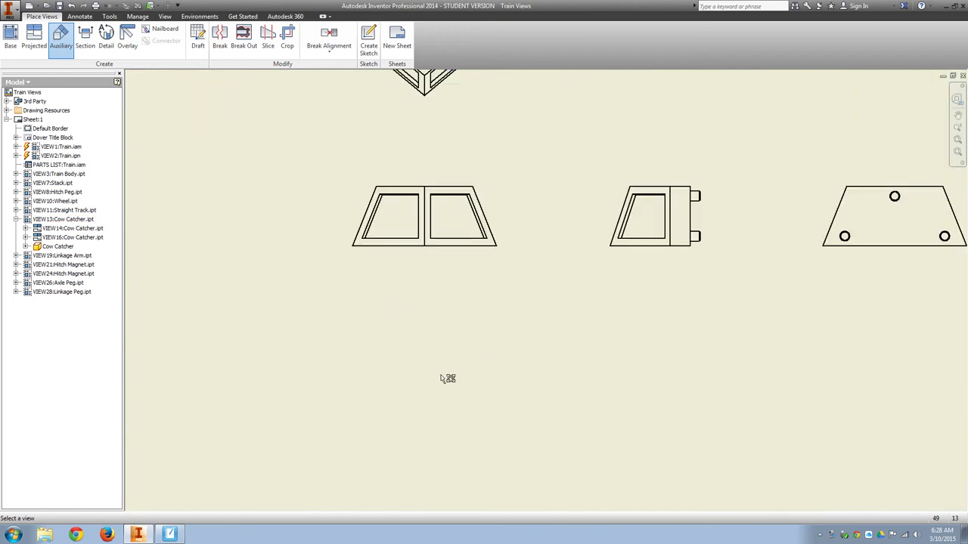
left_click(498, 176)
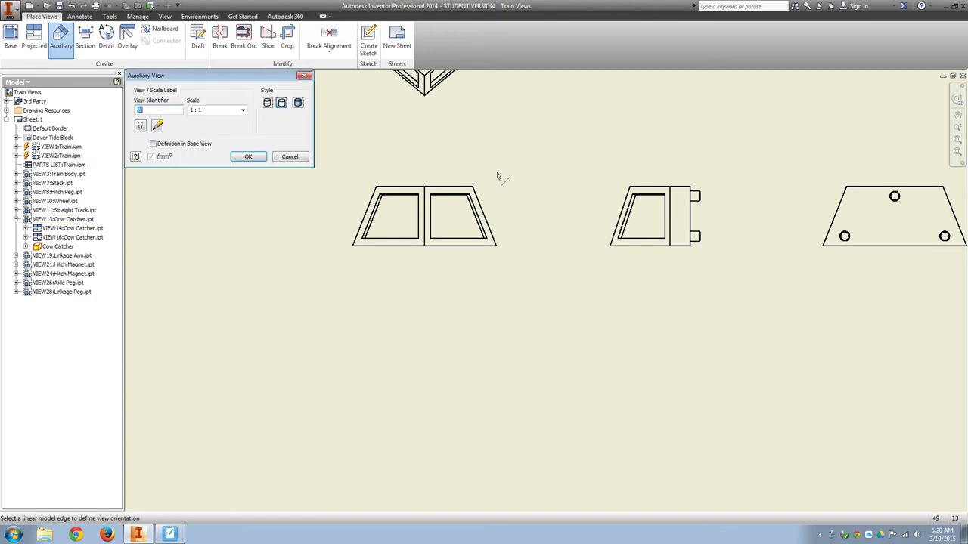
left_click(487, 222)
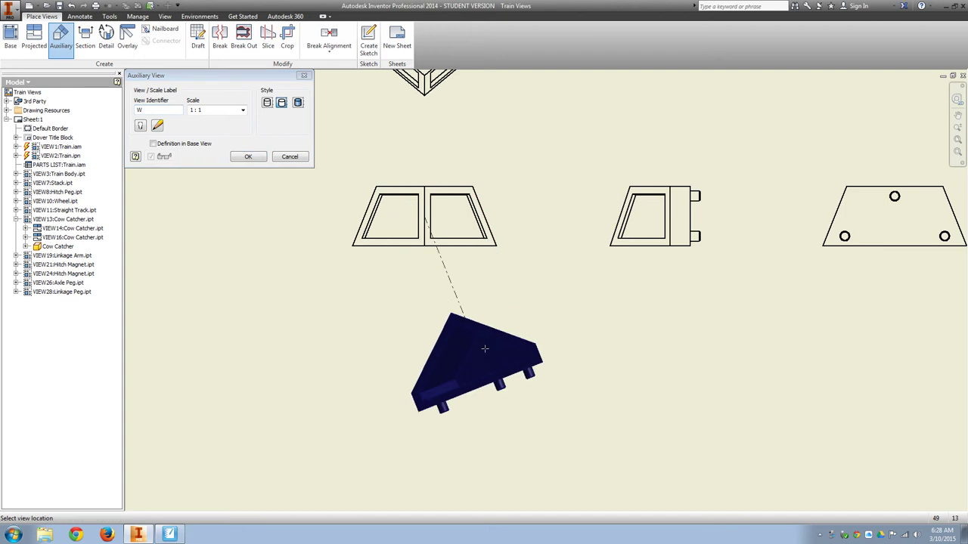
left_click(507, 375)
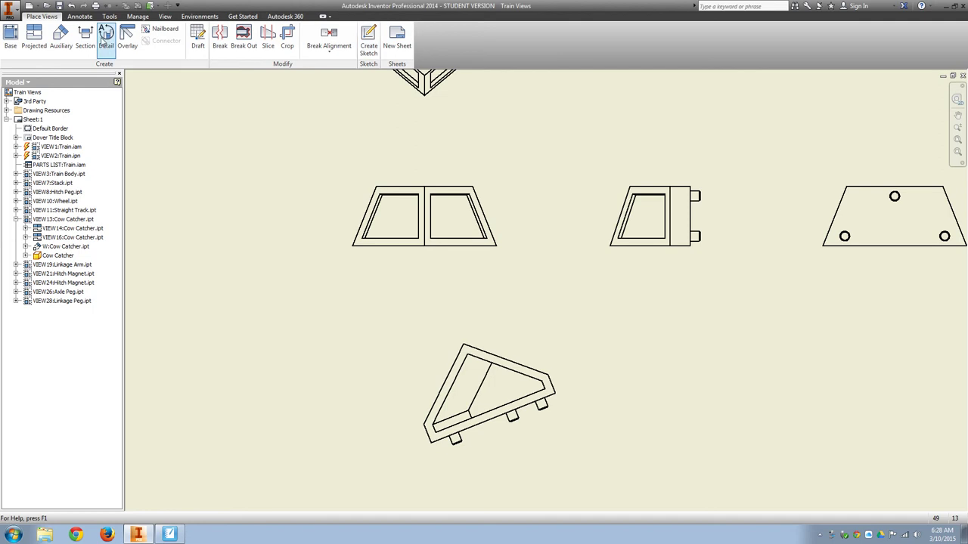
Step: Project auxiliary view Y from the top edge of view W and place it beside the top view
left_click(62, 35)
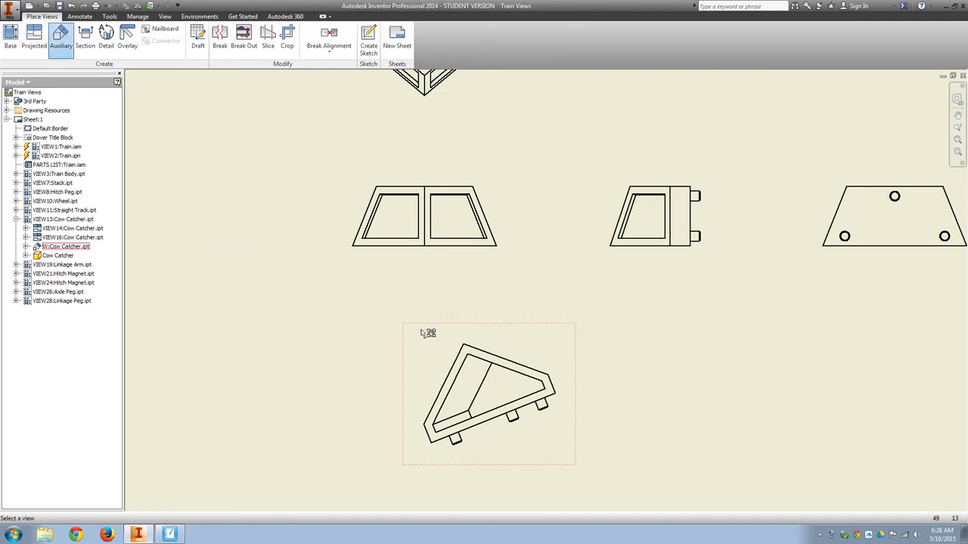
left_click(521, 336)
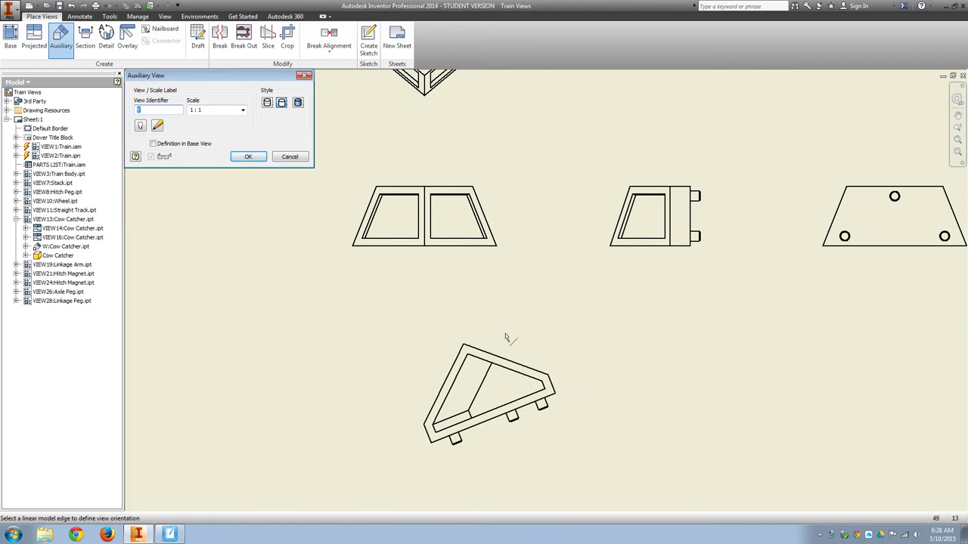
left_click(505, 358)
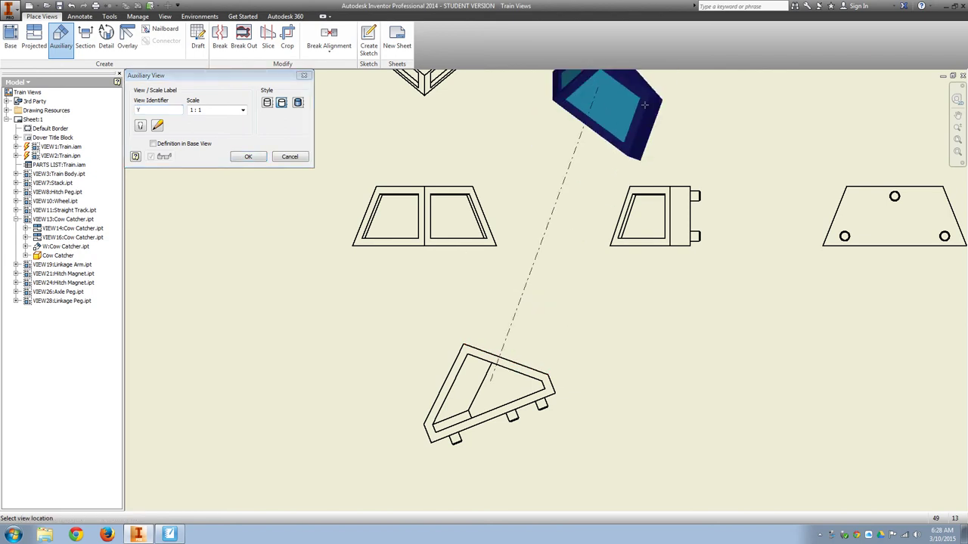
scroll(644, 104, "down", 3)
left_click(595, 161)
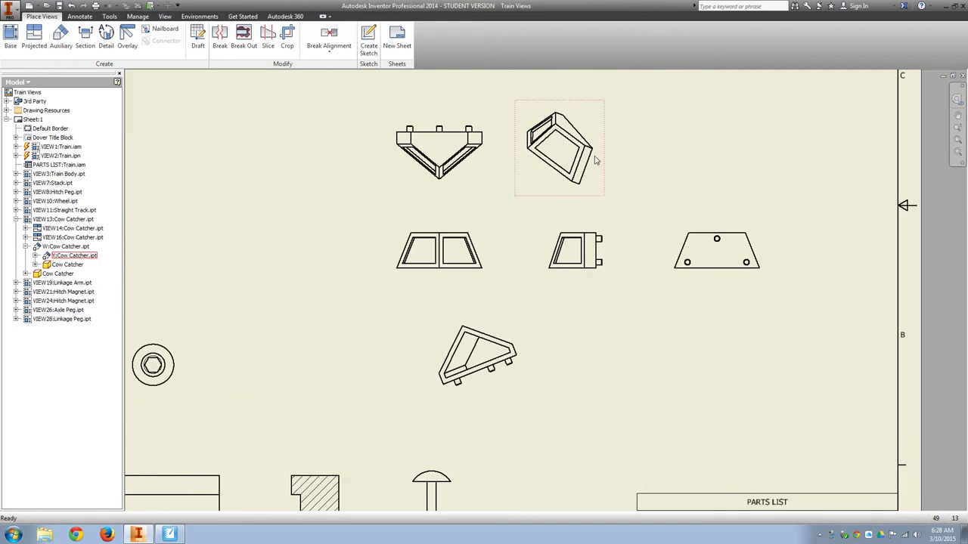
scroll(543, 113, "up", 3)
scroll(356, 434, "down", 3)
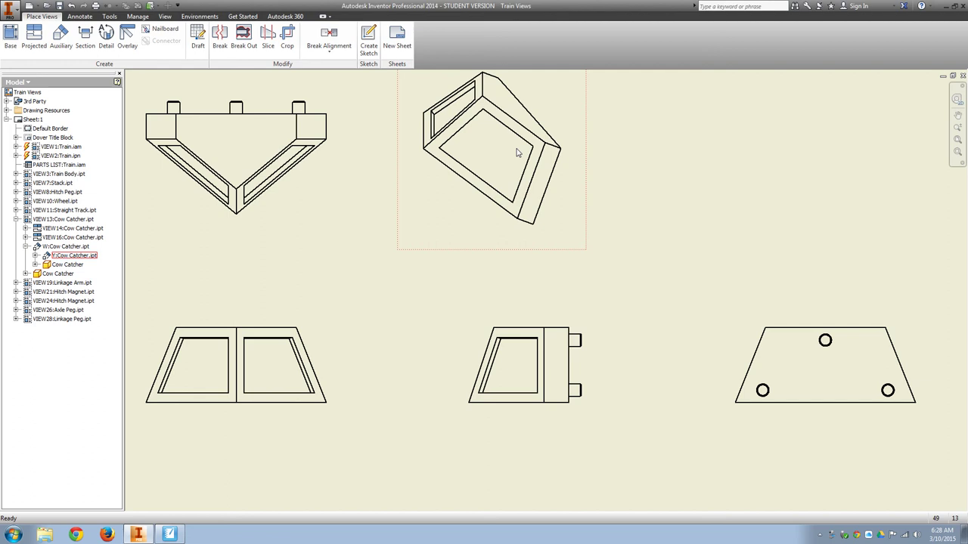
scroll(445, 151, "up", 2)
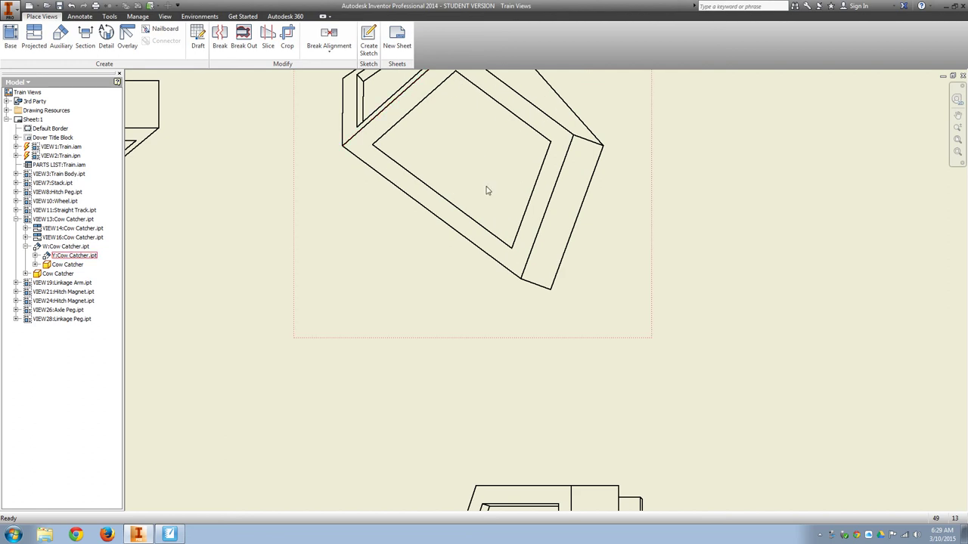
Step: Dimension view Y's wall thickness as '.10 Offset' between inner and outer edges, text moved below the part
left_click(79, 16)
key("d")
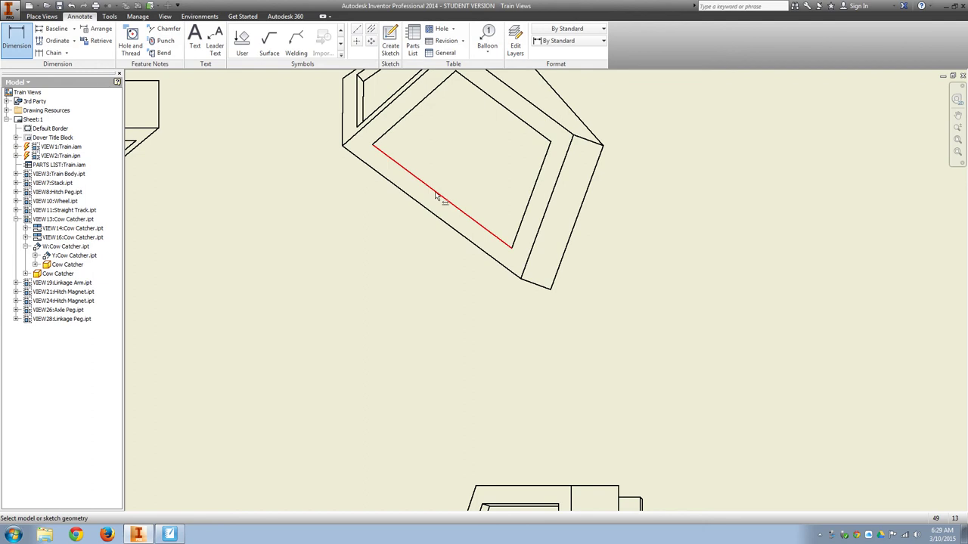
left_click(435, 191)
left_click(428, 213)
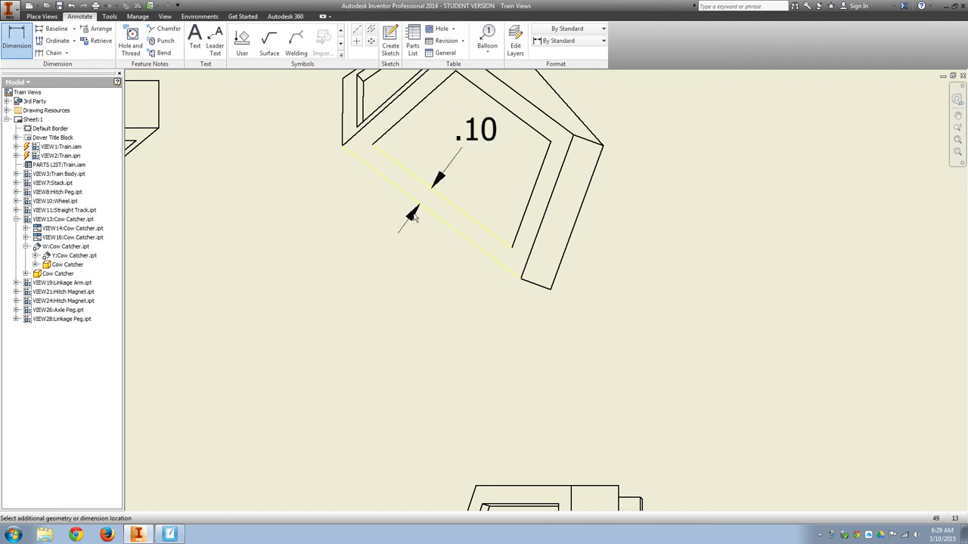
left_click(412, 215)
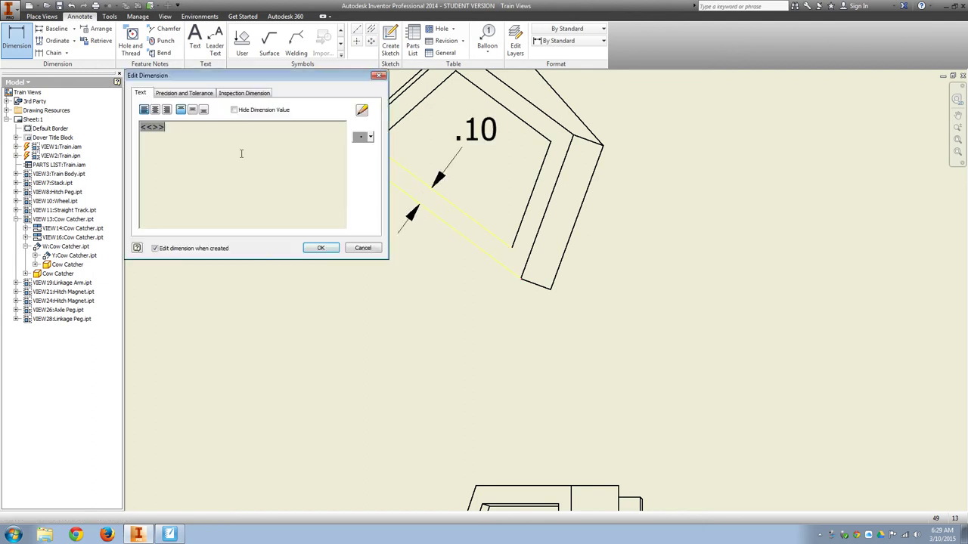
type("O")
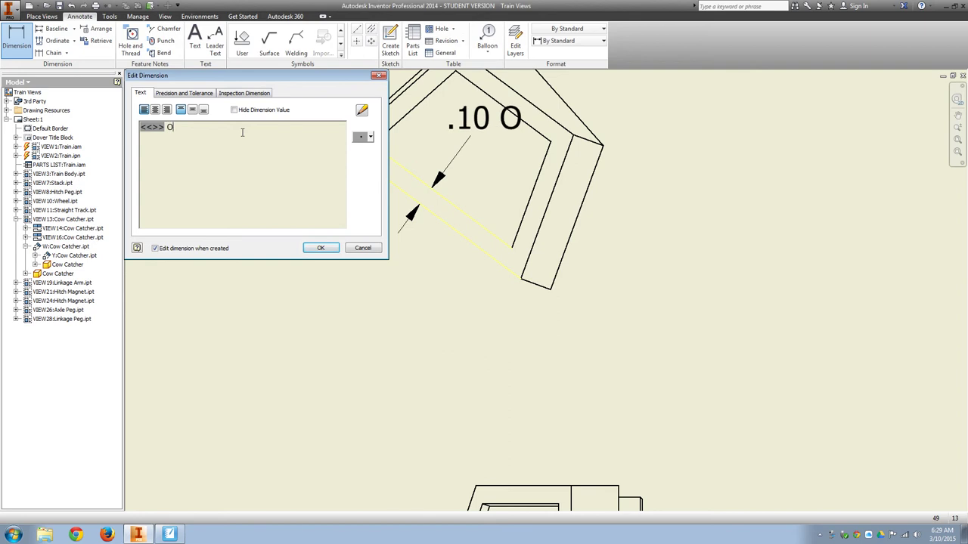
type("ffset")
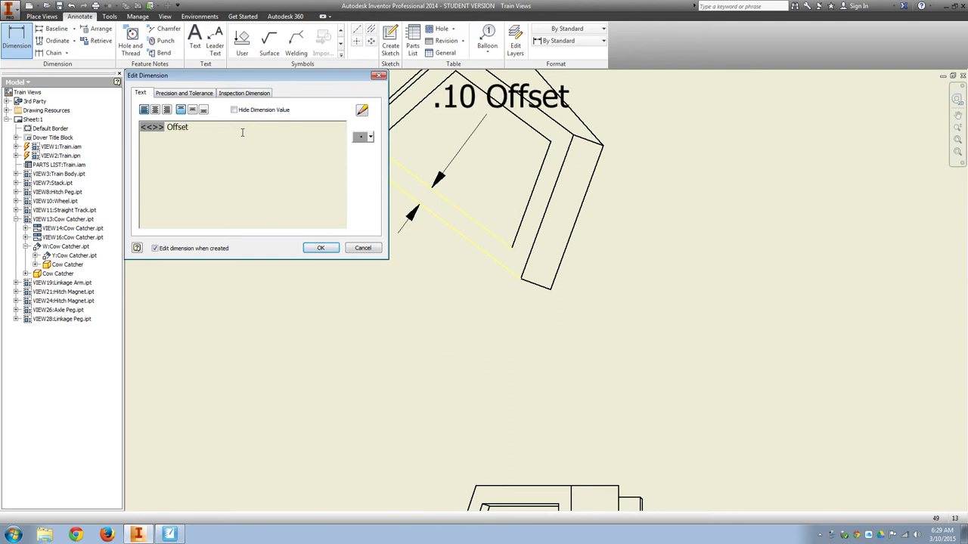
left_click(321, 248)
right_click(345, 300)
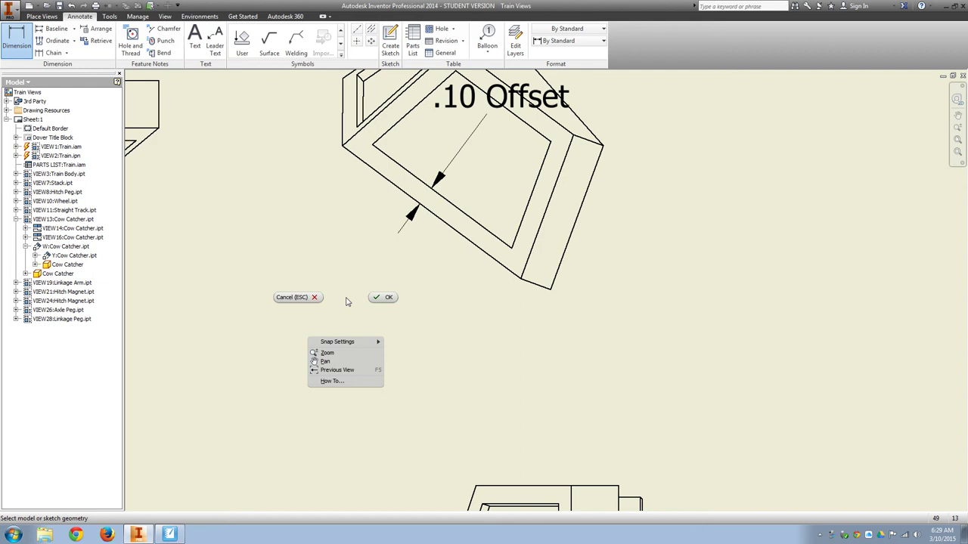
left_click(401, 301)
left_click_drag(499, 102, 394, 274)
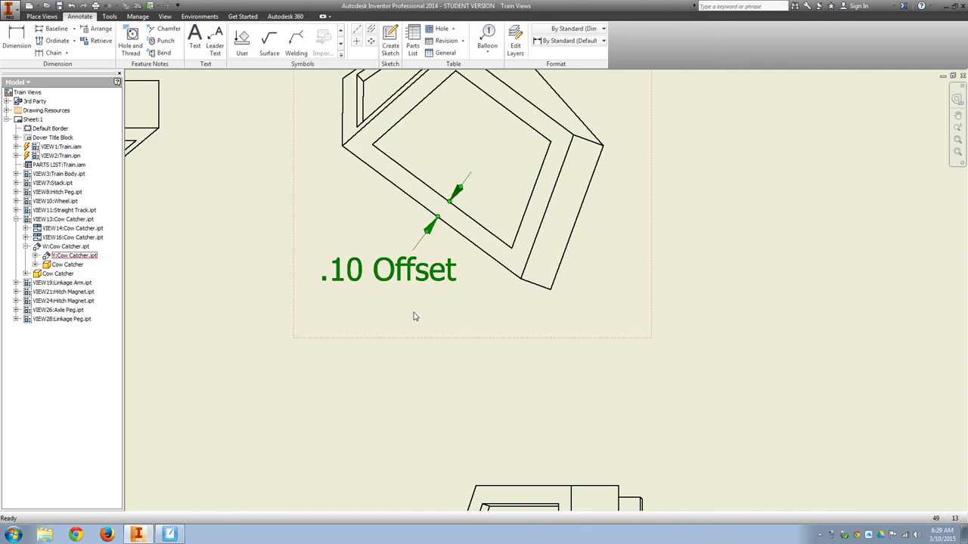
Step: Place a .10 wall-thickness dimension between view W's inner and outer bottom edges
scroll(430, 361, "down", 2)
scroll(437, 378, "down", 4)
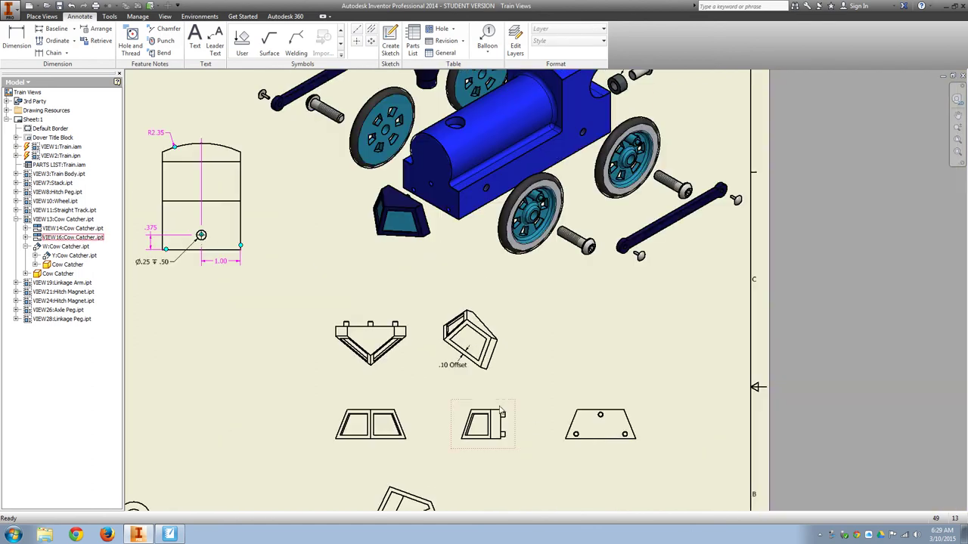
middle_click_drag(532, 425, 503, 303)
scroll(462, 395, "up", 3)
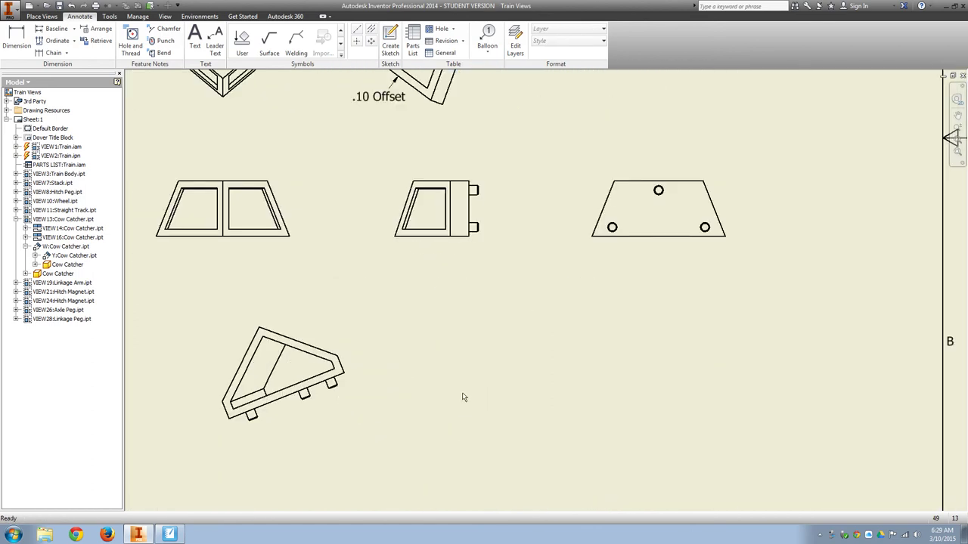
scroll(461, 398, "down", 2)
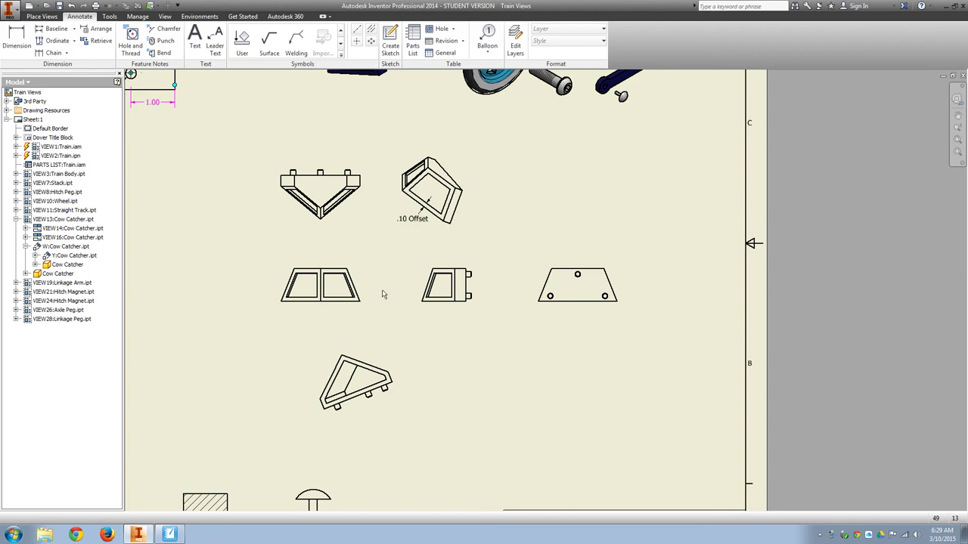
scroll(401, 443, "up", 3)
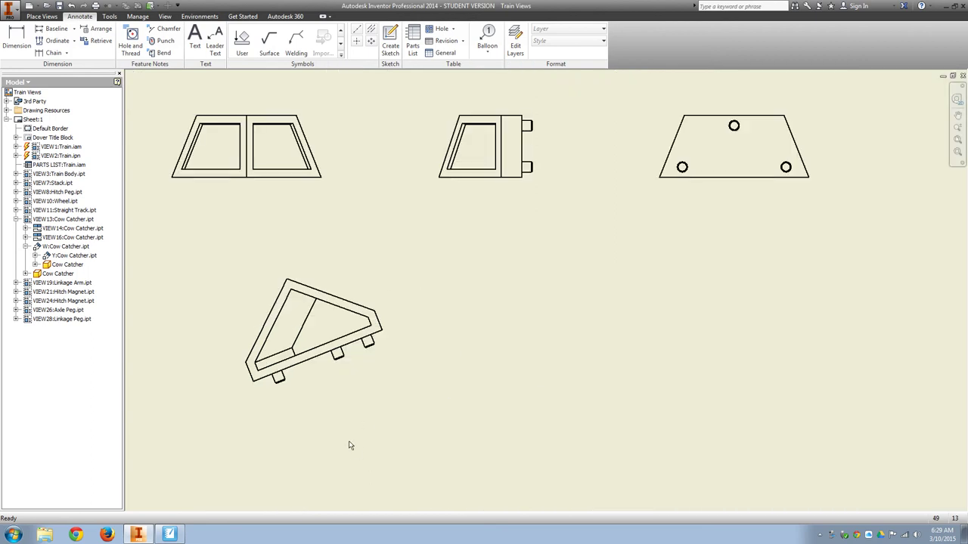
key("d")
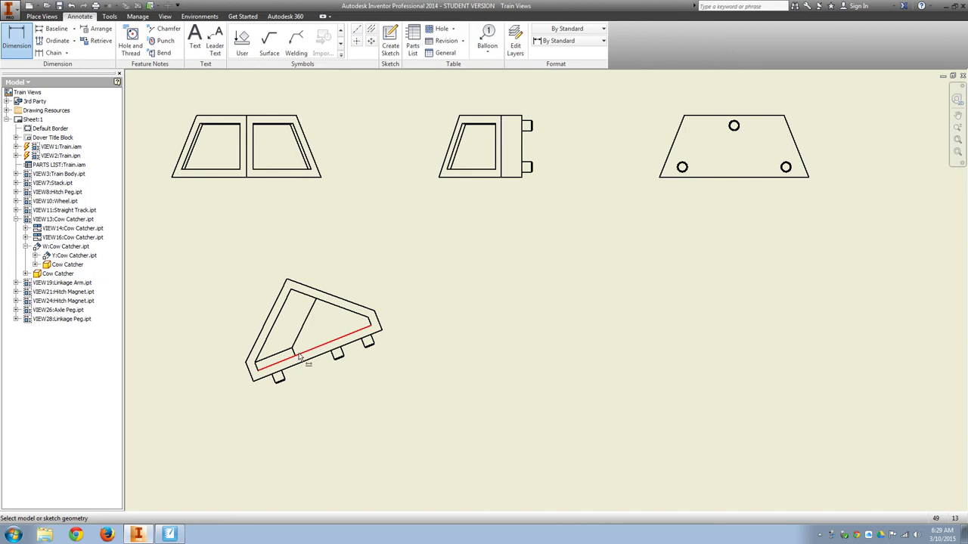
left_click(308, 357)
left_click(321, 361)
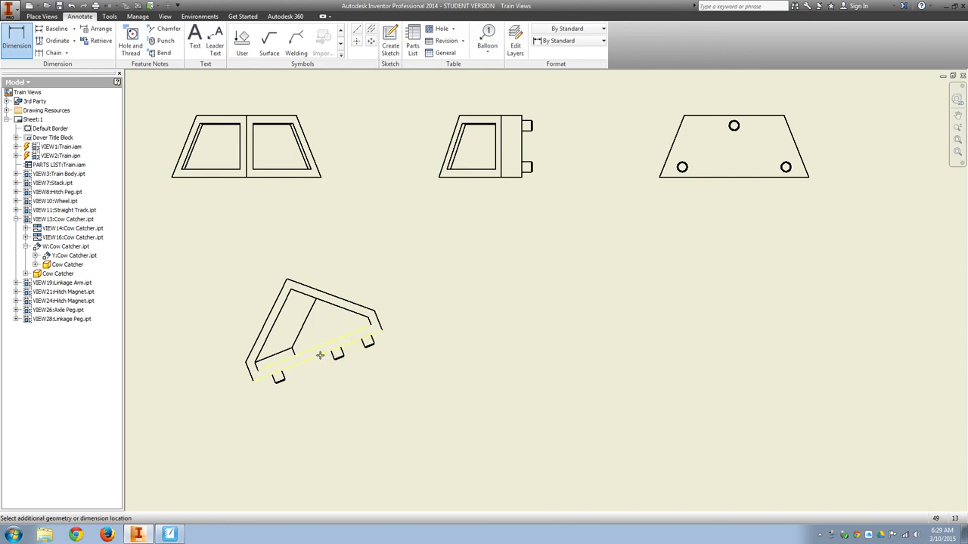
left_click(322, 368)
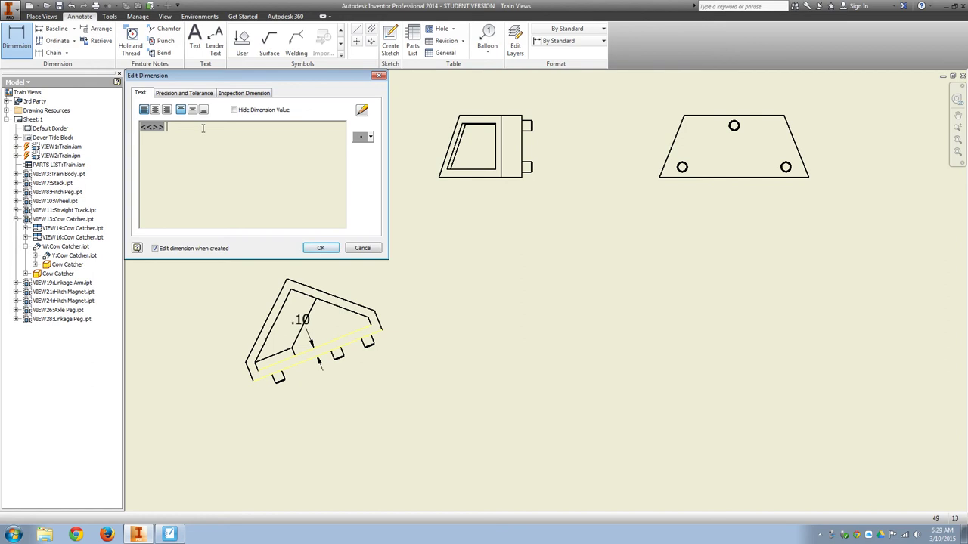
Step: Append SHELL to the dimension text so it reads '.10 SHELL'
type("SHELL")
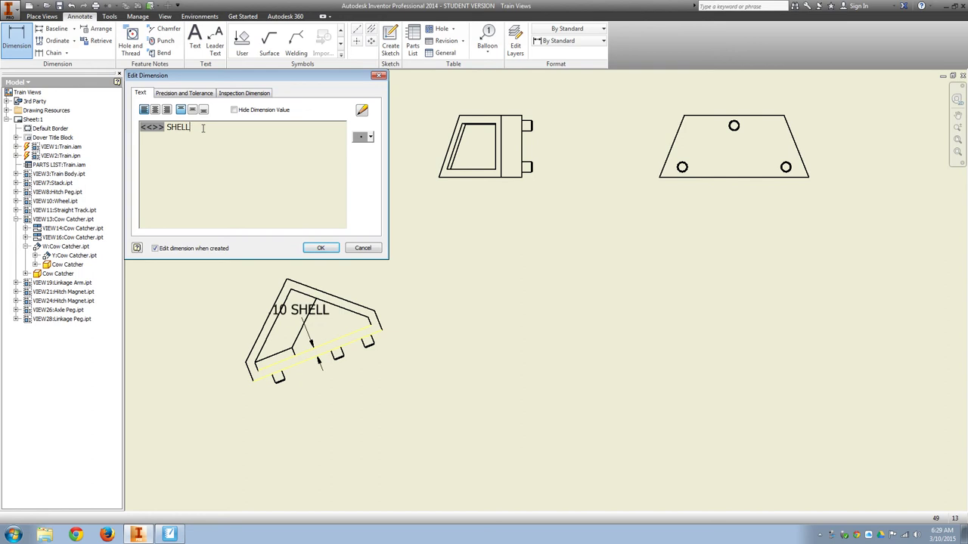
left_click(321, 248)
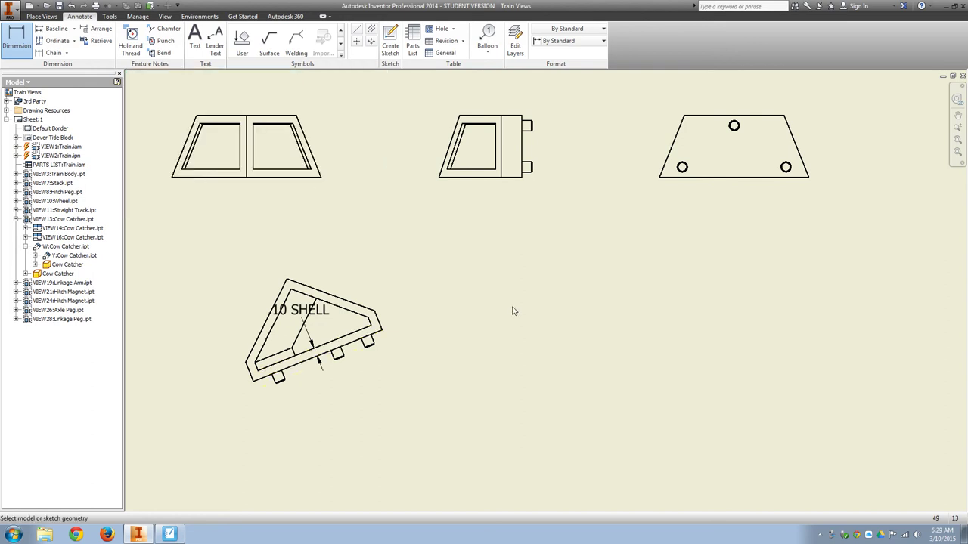
right_click(512, 311)
left_click(562, 308)
Step: Move the .10 SHELL label below view W
left_click_drag(307, 313, 321, 372)
scroll(488, 356, "down", 3)
scroll(484, 268, "up", 4)
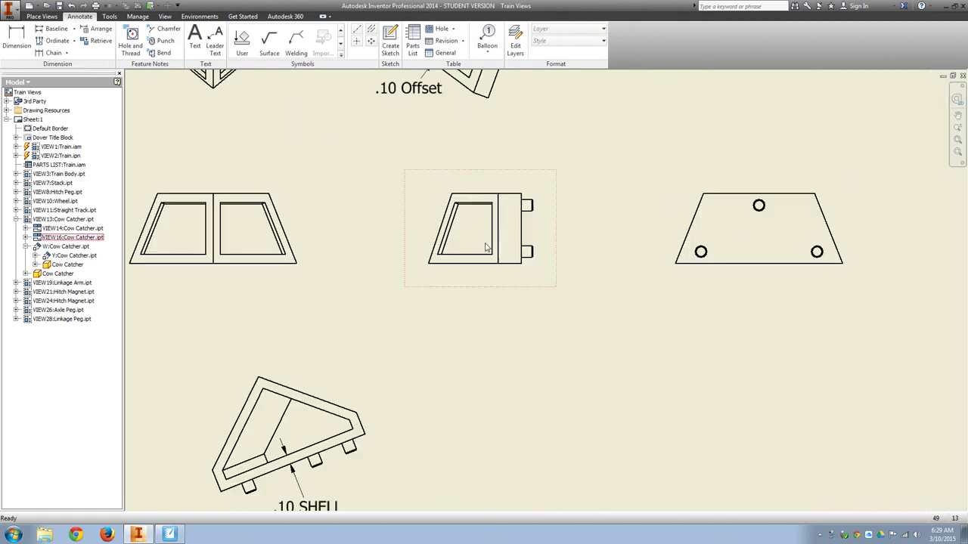
middle_click_drag(454, 401, 450, 335)
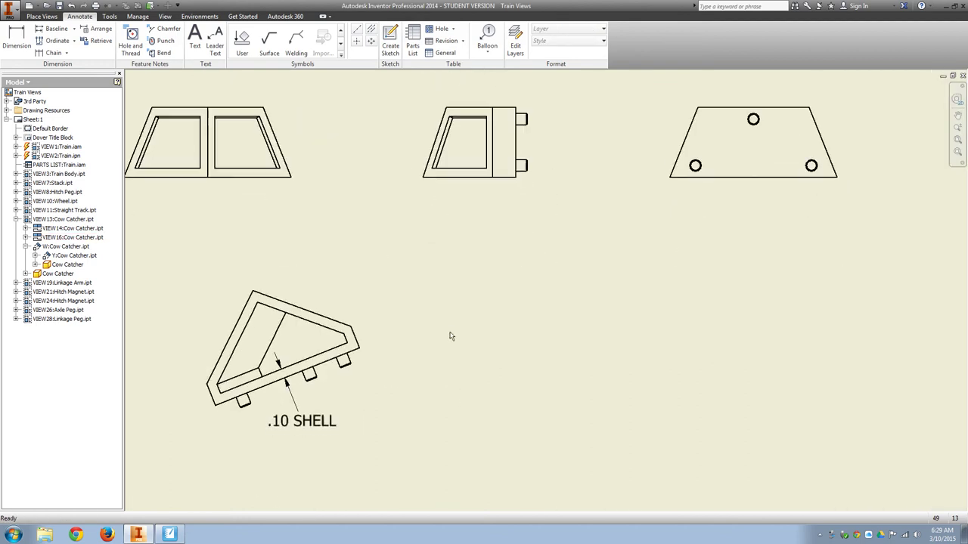
scroll(326, 338, "down", 5)
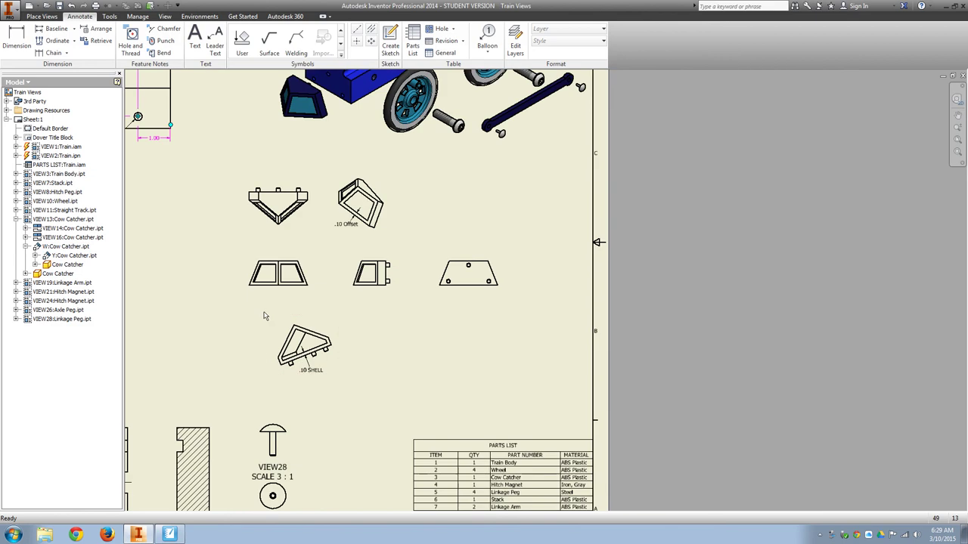
scroll(298, 306, "up", 2)
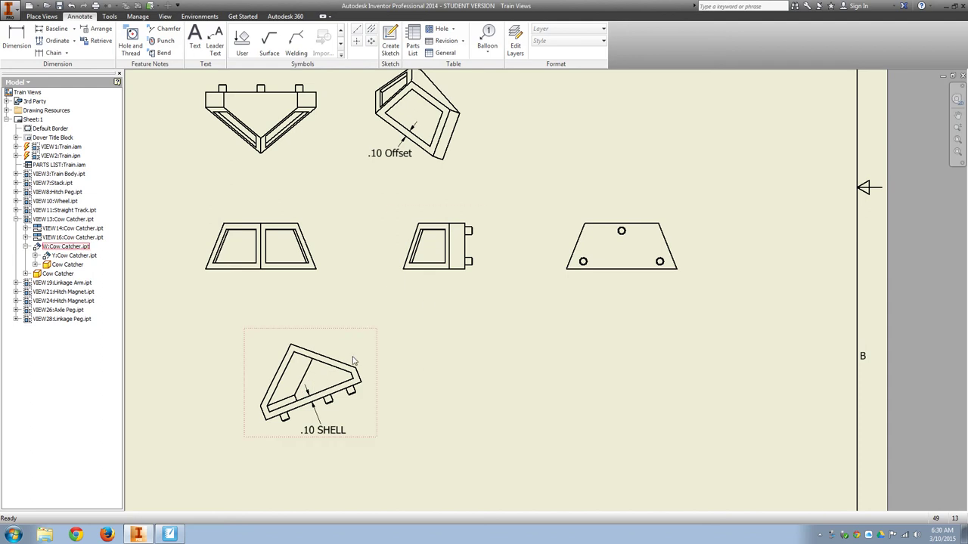
Step: Pan and zoom the sheet to review the upper cow catcher views
middle_click_drag(352, 307, 384, 382)
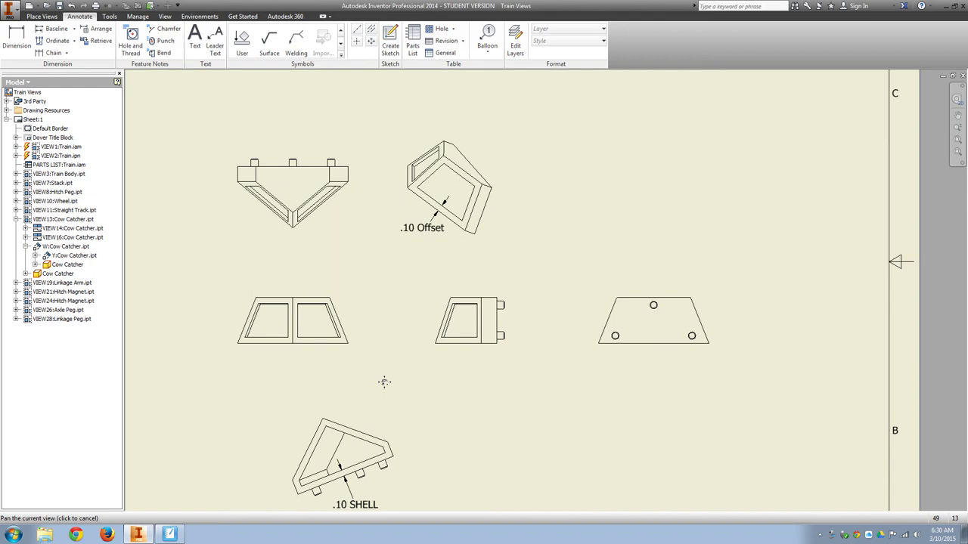
left_click_drag(561, 299, 518, 332)
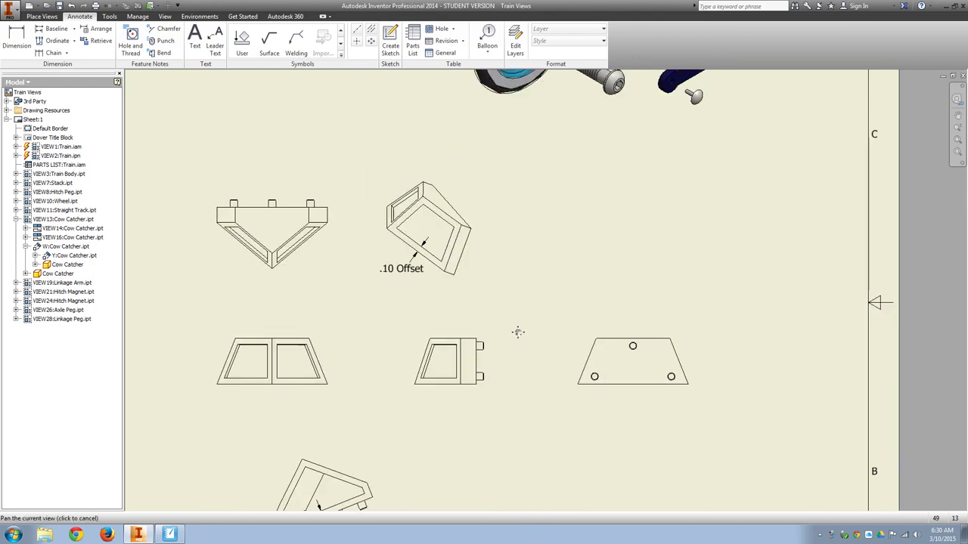
key("Escape")
middle_click_drag(370, 345, 411, 365)
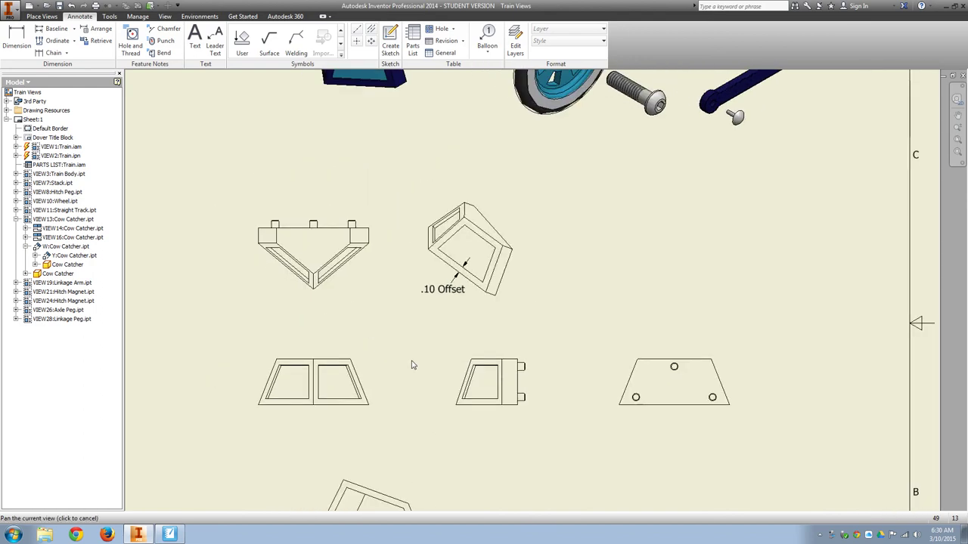
scroll(380, 341, "up", 3)
middle_click_drag(369, 314, 378, 321)
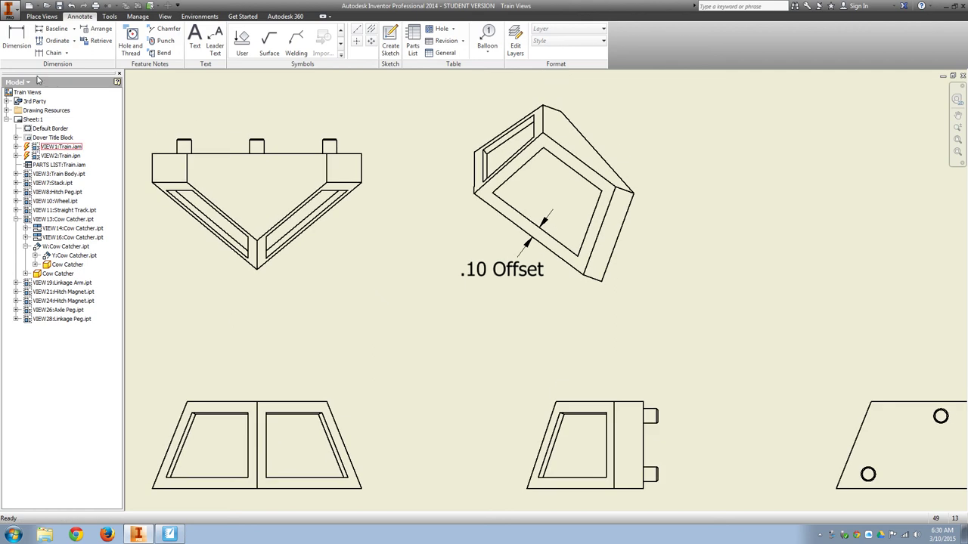
scroll(356, 285, "down", 2)
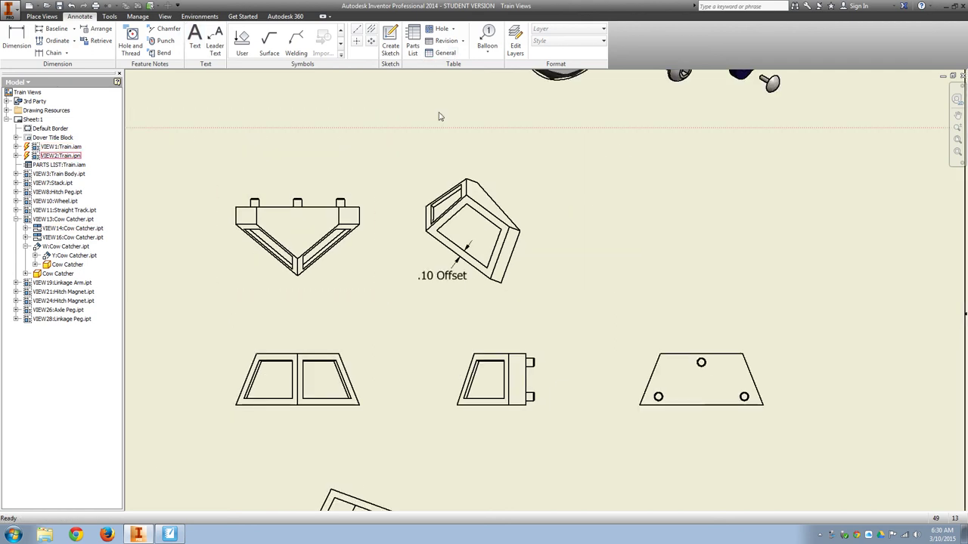
Step: Start a section view on the V-shaped cow catcher view and frame that view on screen
left_click(47, 18)
left_click(84, 37)
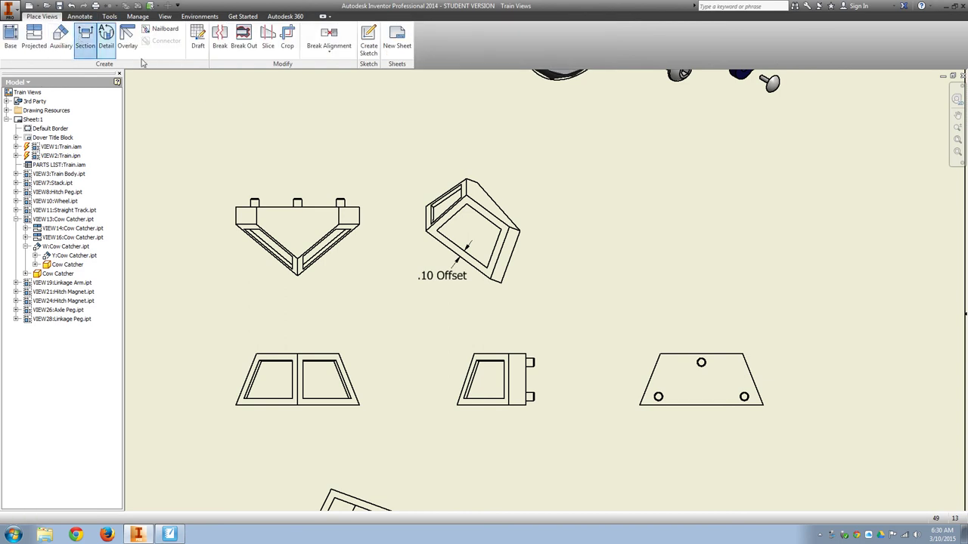
left_click(323, 199)
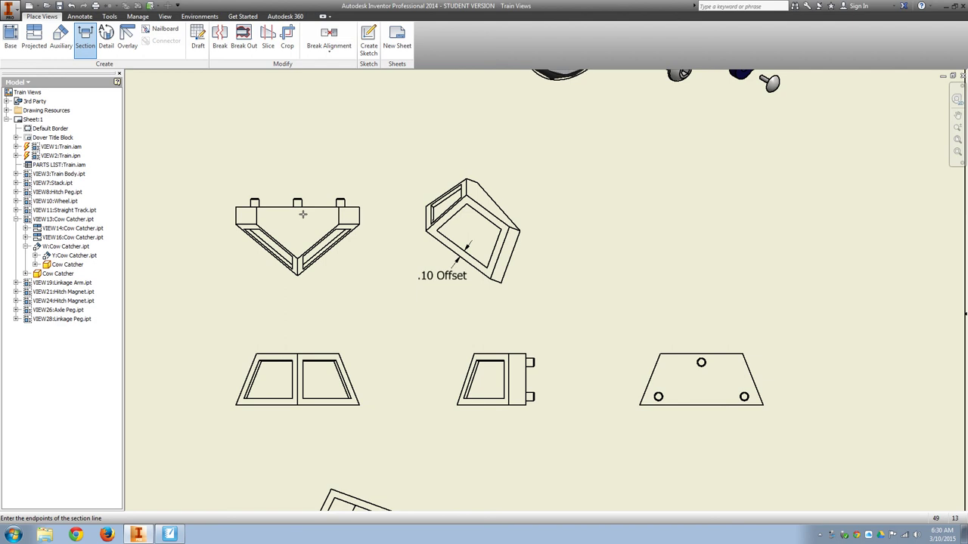
scroll(302, 214, "up", 3)
scroll(315, 225, "down", 2)
scroll(359, 361, "down", 2)
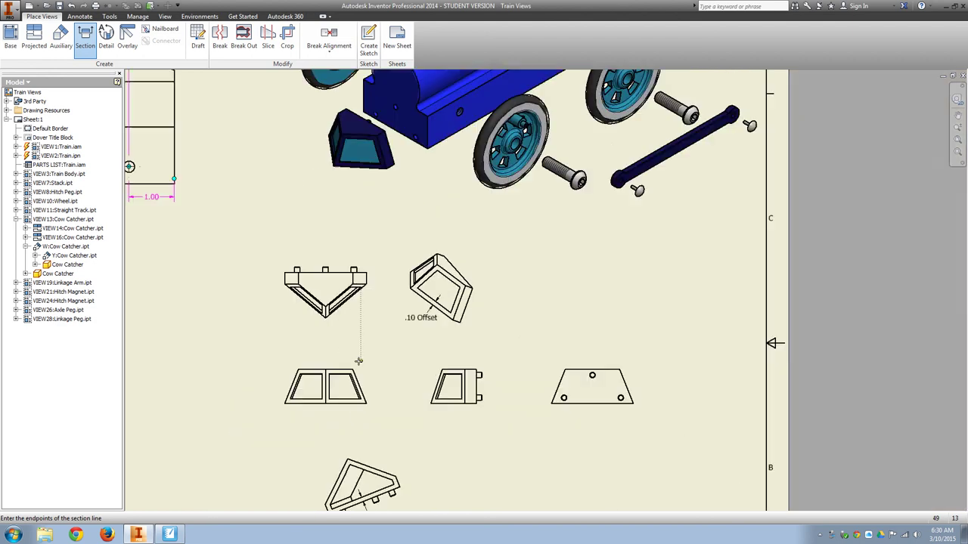
middle_click_drag(384, 331, 384, 237)
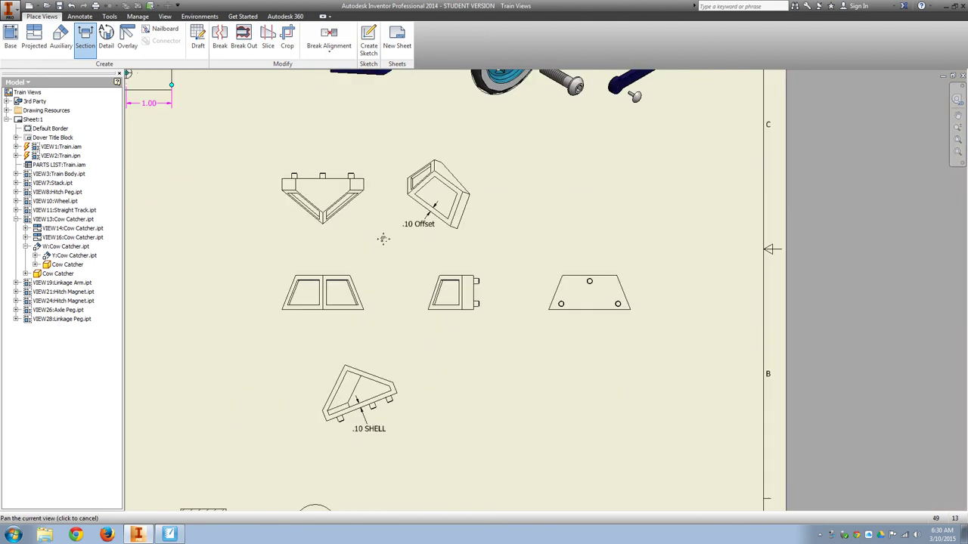
scroll(359, 399, "up", 3)
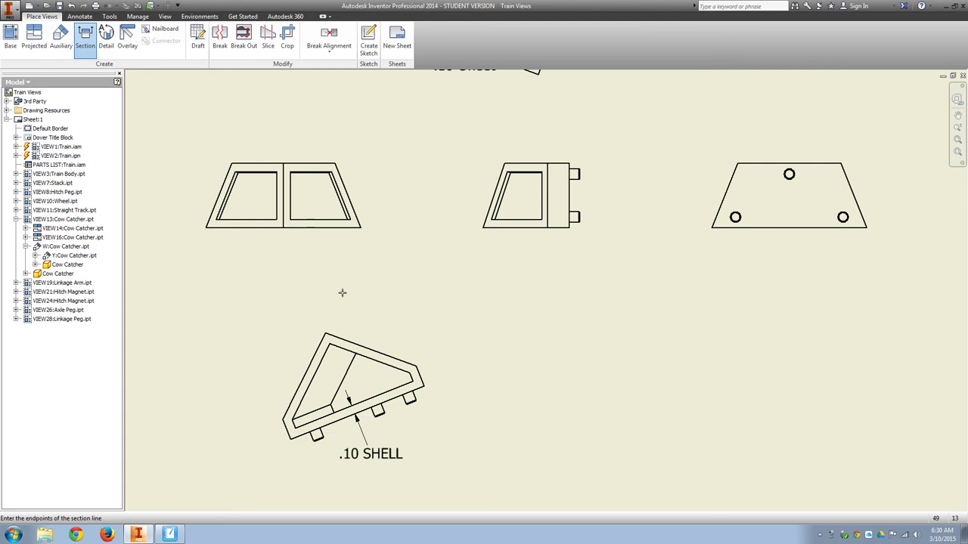
mouse_move(383, 116)
middle_mouse_down()
mouse_move(390, 195)
mouse_move(434, 340)
middle_mouse_up()
scroll(417, 318, "down", 3)
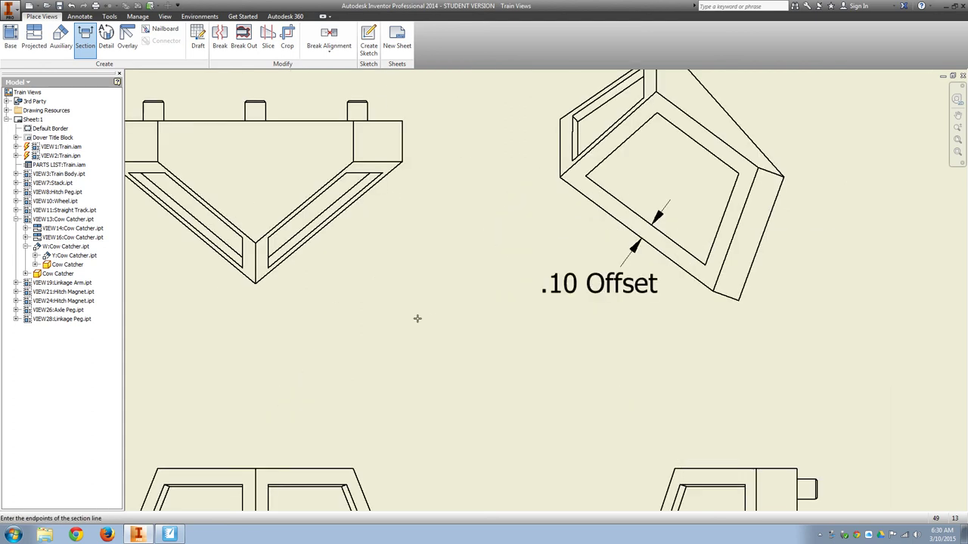
middle_click_drag(295, 87, 345, 119)
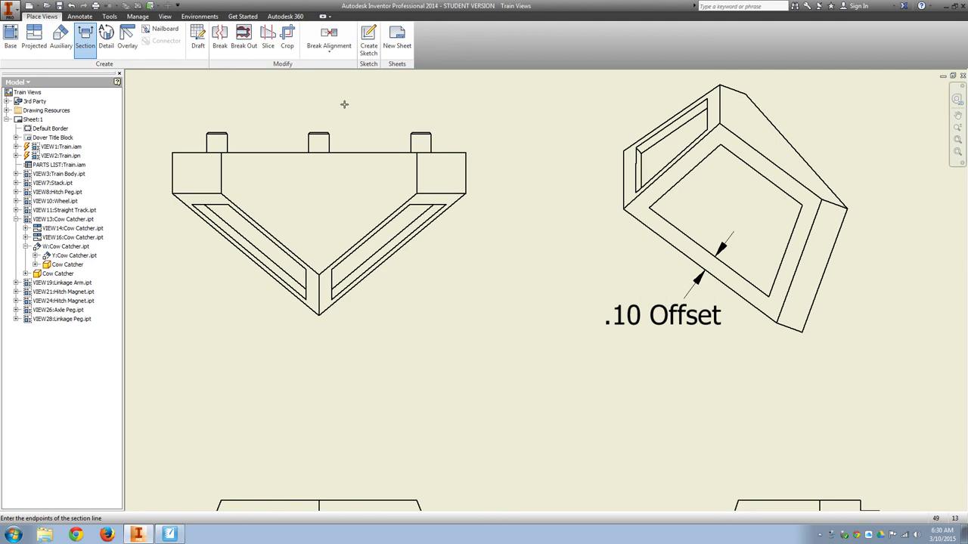
Step: Draw the section line from above the view down to its bend point
left_click(344, 105)
left_click(345, 174)
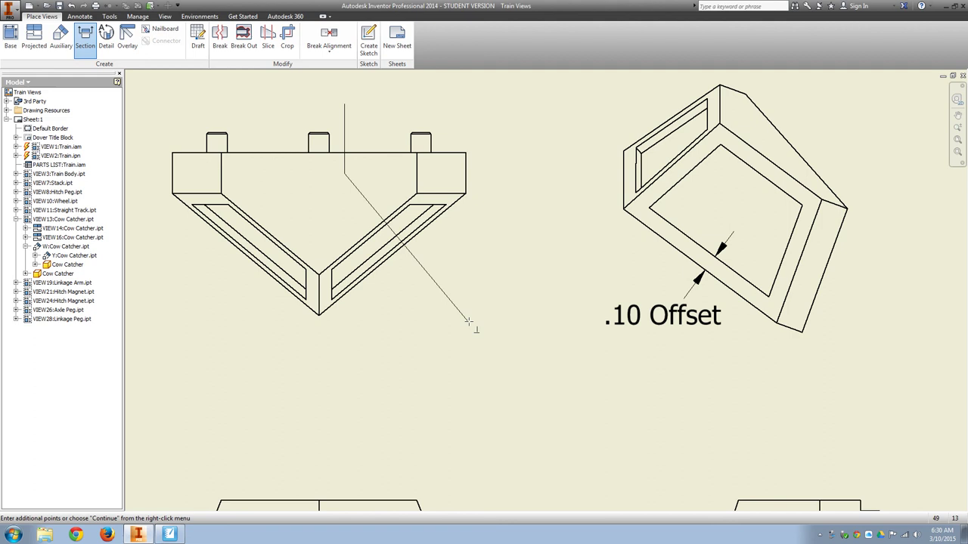
scroll(468, 322, "up", 5)
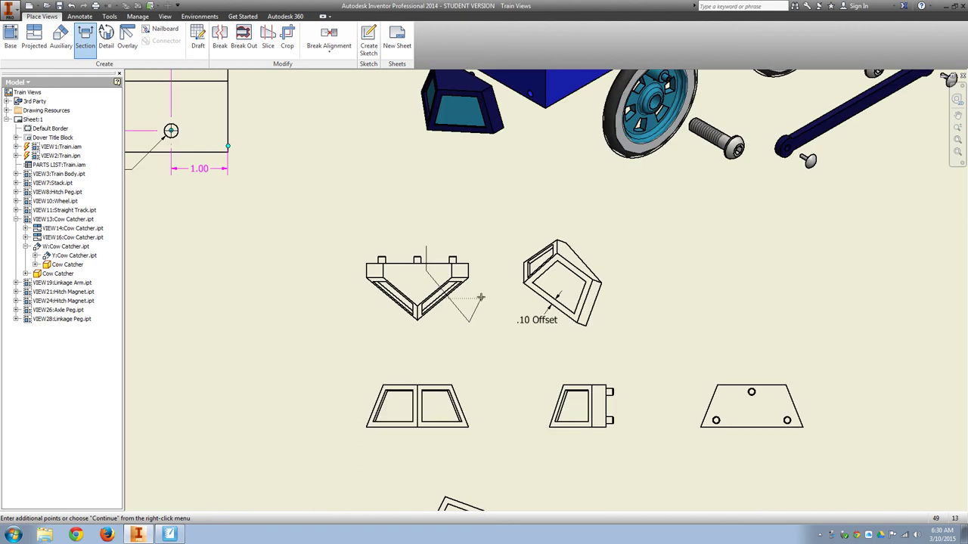
right_click(480, 297)
left_click(508, 297)
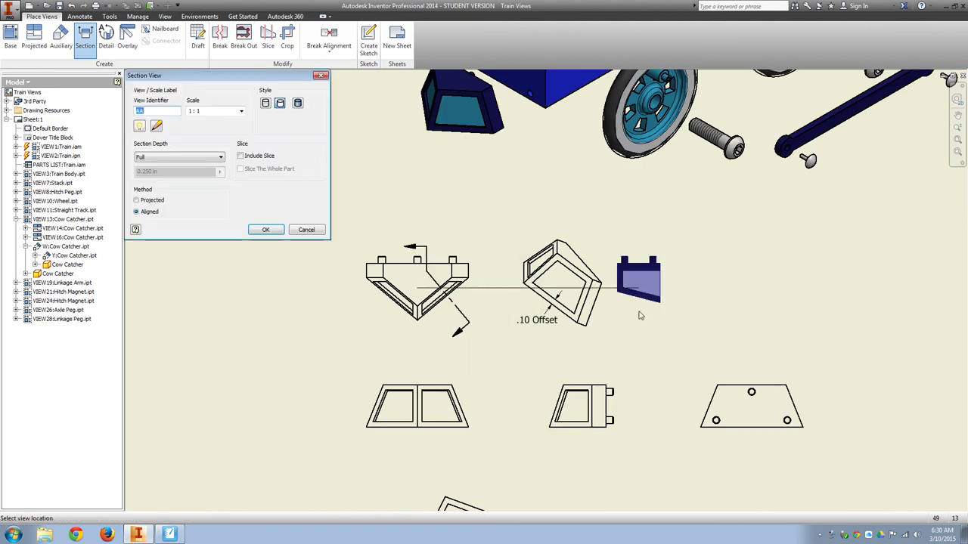
left_click(744, 310)
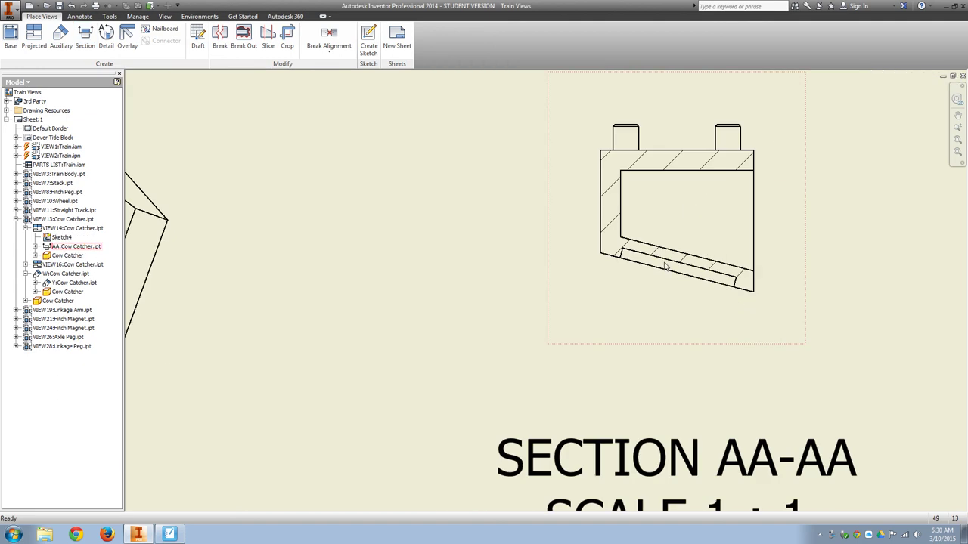
scroll(665, 266, "up", 3)
middle_click_drag(665, 205, 534, 333)
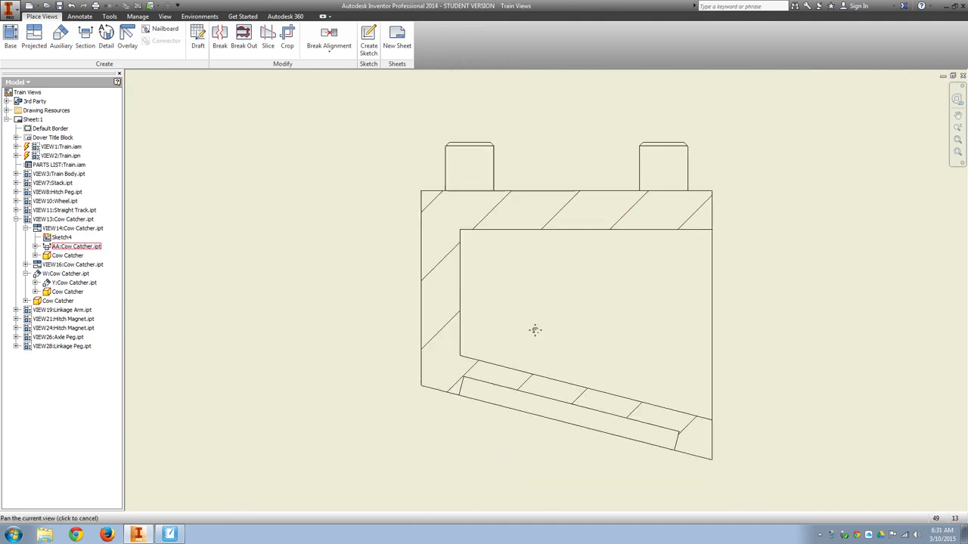
scroll(577, 360, "down", 2)
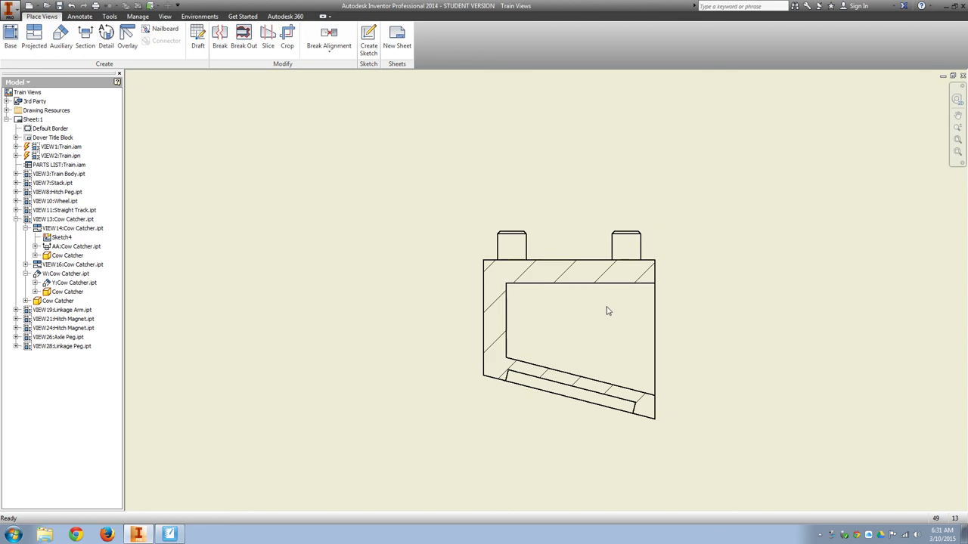
scroll(583, 351, "down", 2)
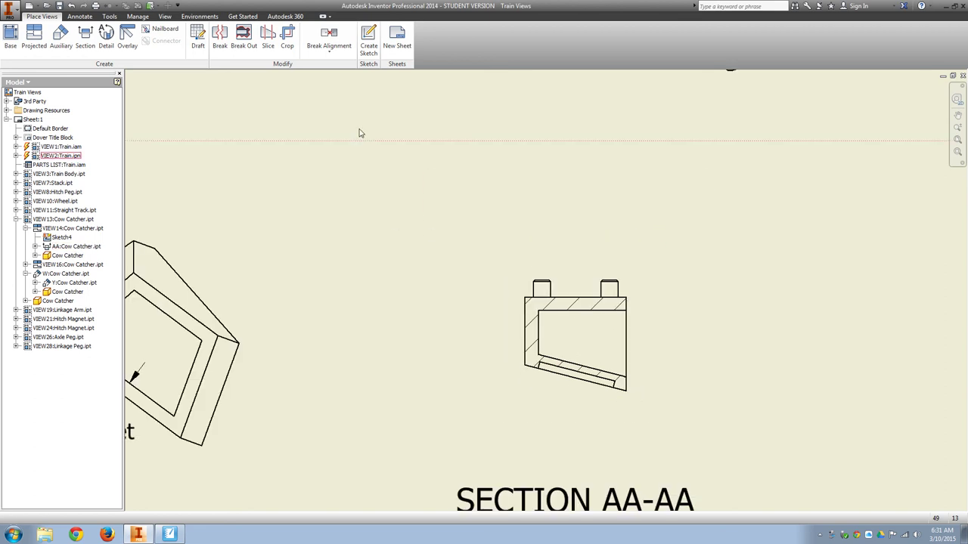
Step: Dimension the bottom slot of section AA-AA as .05, placed below the view
left_click(79, 16)
left_click(18, 41)
scroll(592, 398, "up", 2)
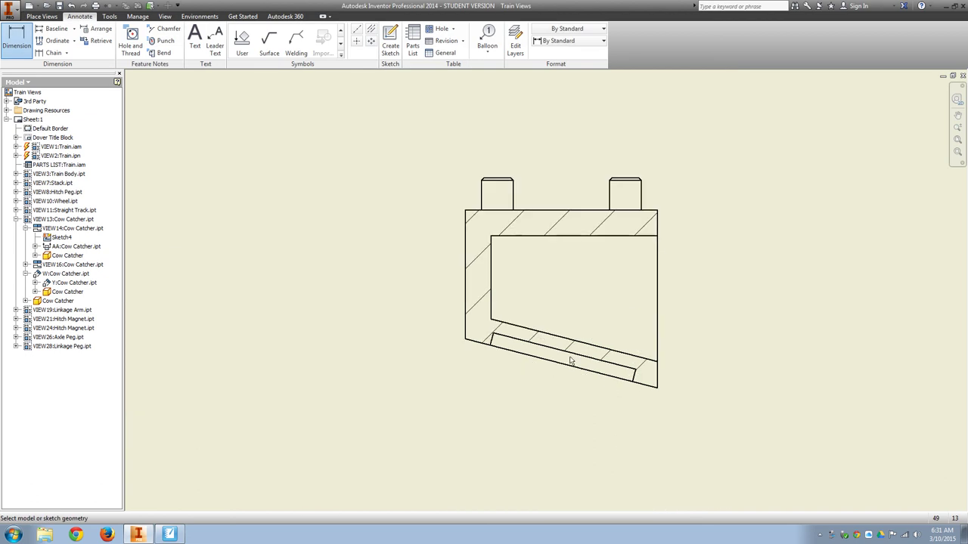
left_click(577, 359)
left_click(569, 340)
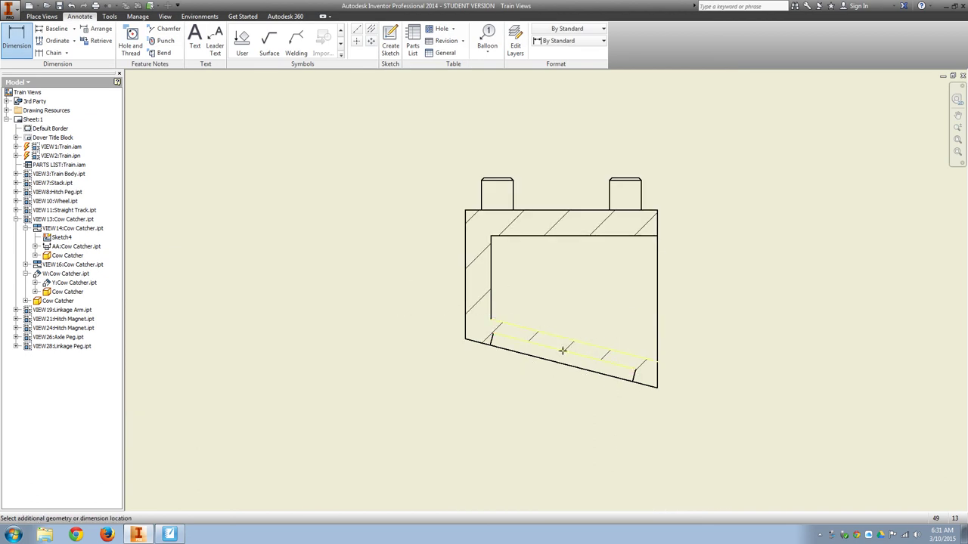
left_click(552, 401)
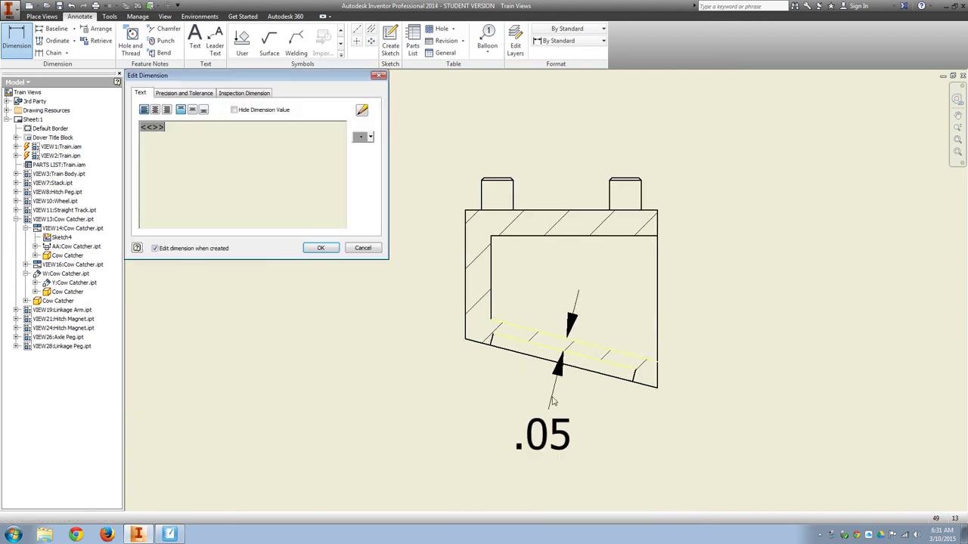
left_click(322, 249)
Step: Pan and zoom around the sheet to bring the left-hand views into sight
scroll(745, 436, "down", 4)
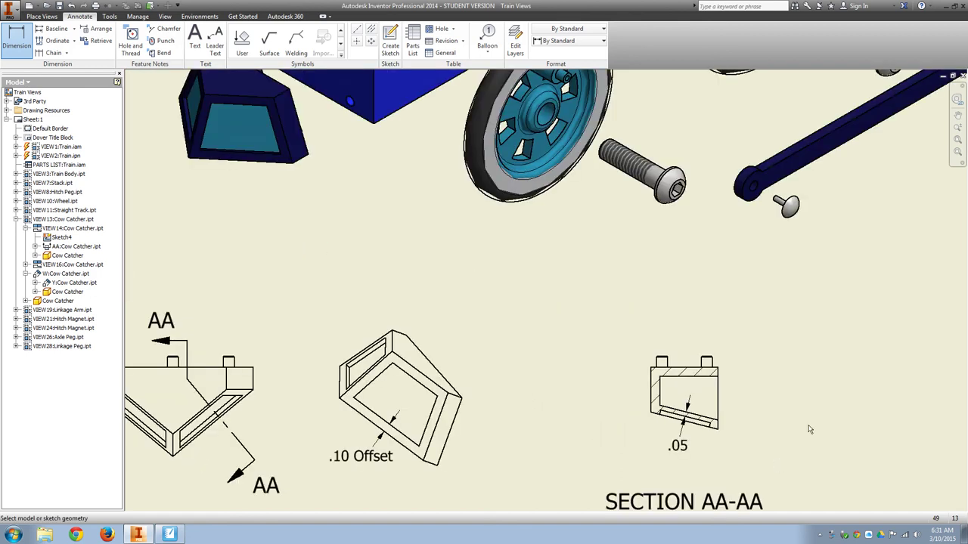
scroll(809, 430, "down", 2)
middle_click_drag(809, 430, 620, 326)
scroll(616, 328, "up", 3)
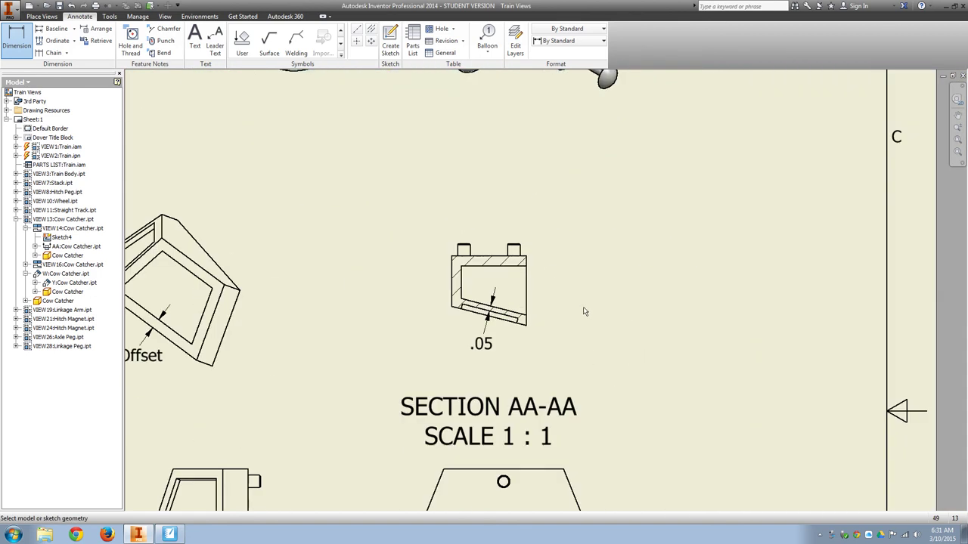
scroll(607, 349, "down", 2)
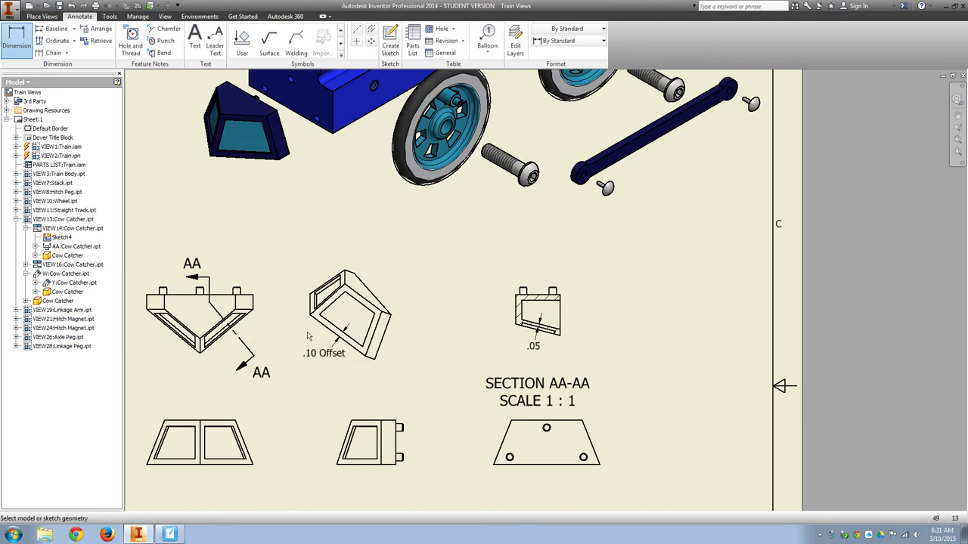
scroll(251, 333, "up", 2)
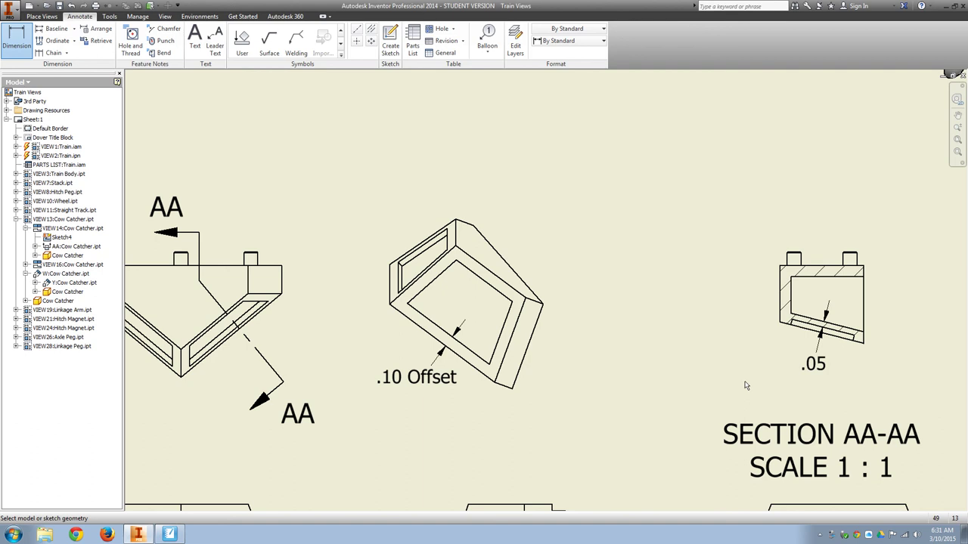
scroll(506, 372, "down", 2)
middle_click_drag(666, 378, 456, 310)
scroll(268, 383, "up", 3)
scroll(295, 396, "down", 2)
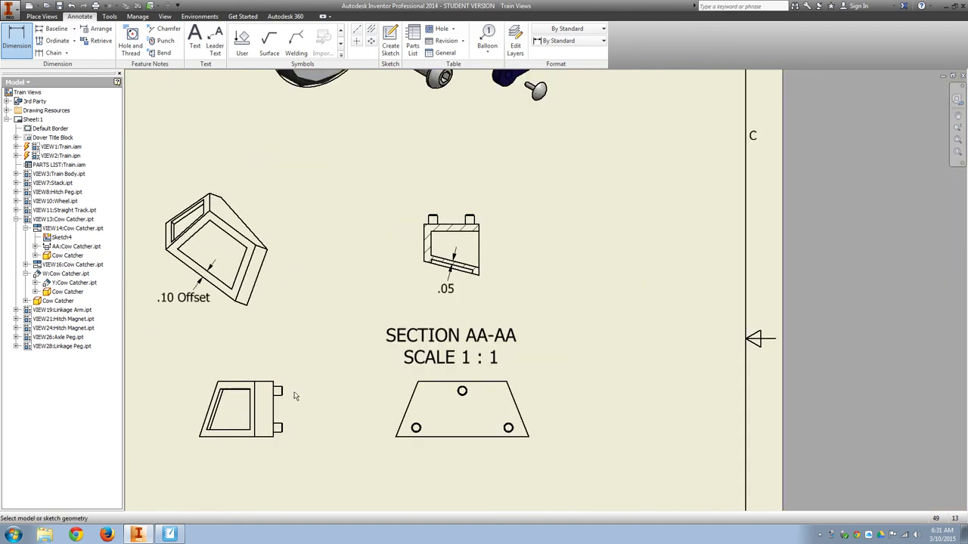
middle_click_drag(290, 391, 362, 363)
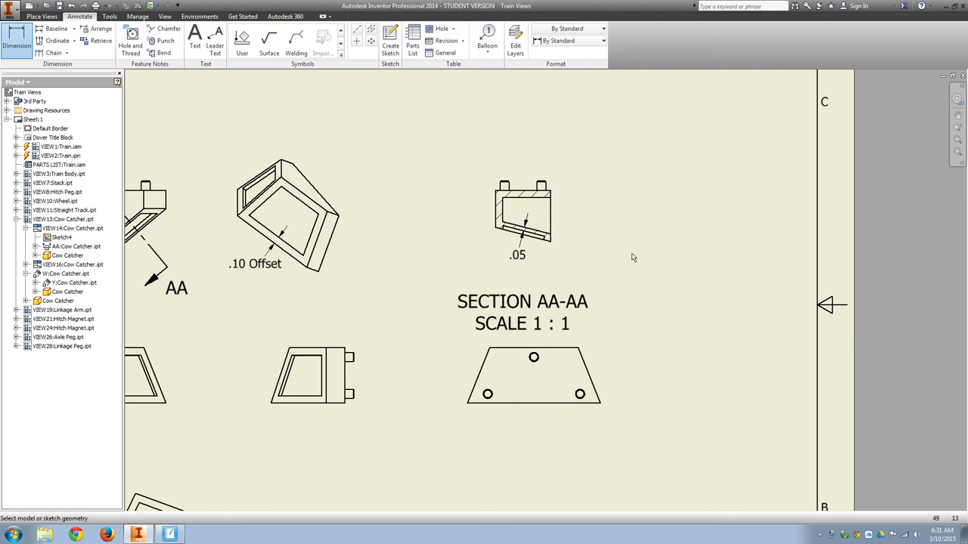
middle_click_drag(633, 258, 402, 300)
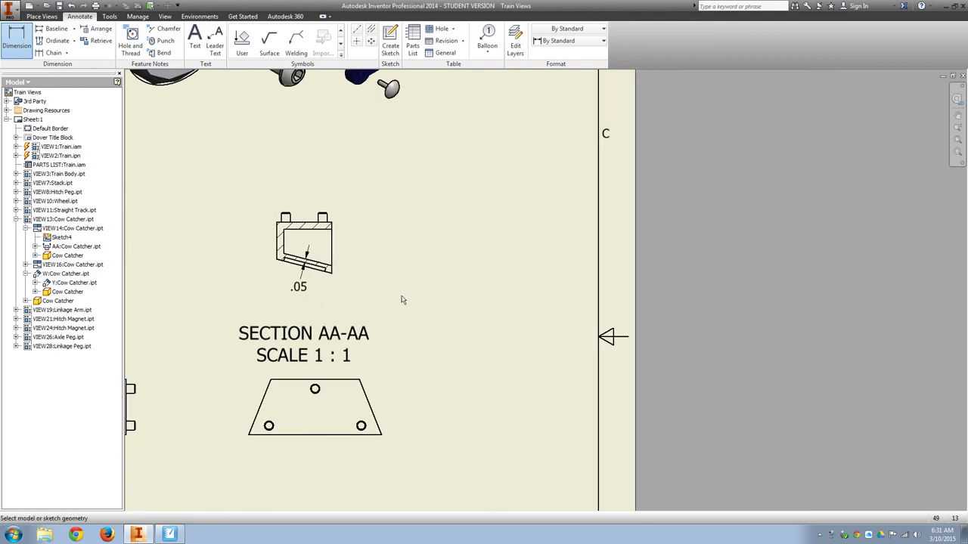
Step: Create Detail AB at 2:1 from section AA-AA, circling the pegs and placing it to the right
left_click(42, 16)
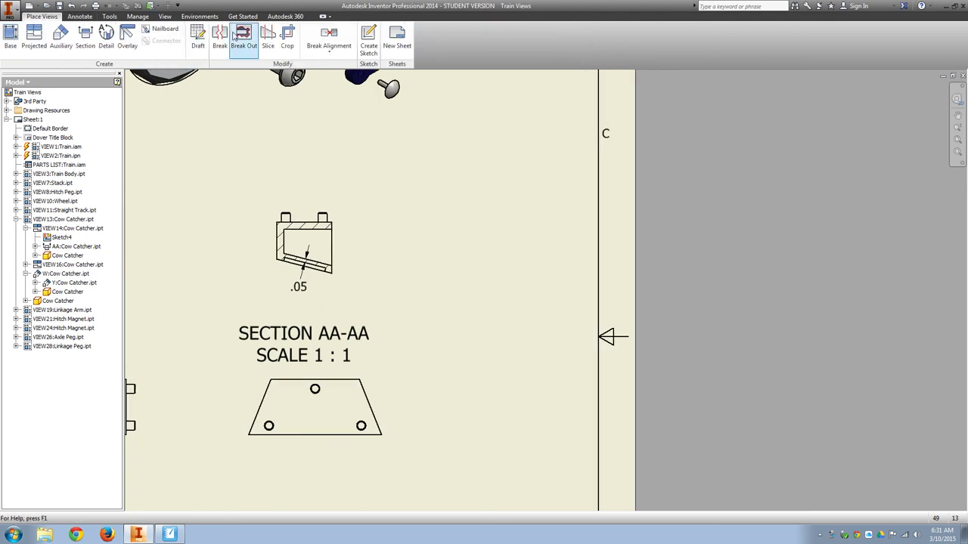
left_click(106, 36)
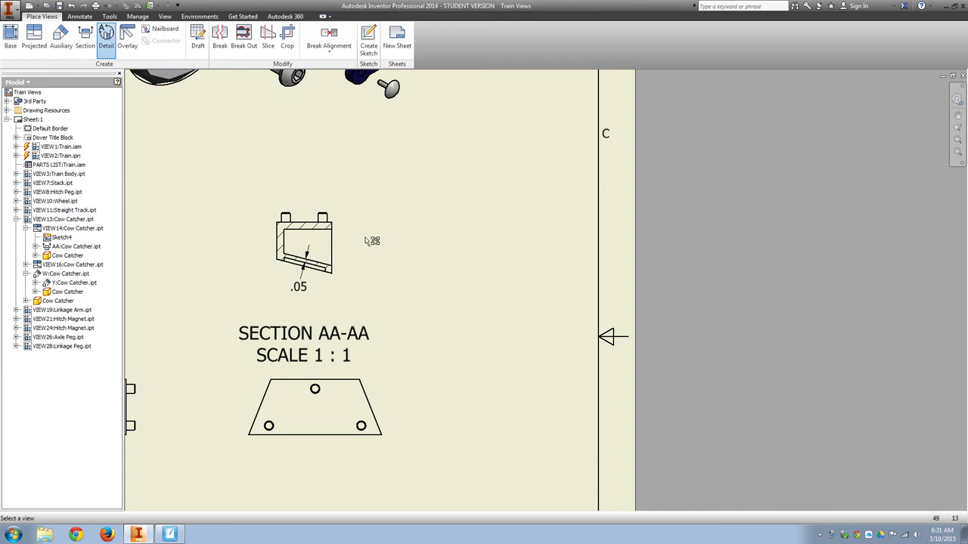
scroll(363, 238, "up", 3)
left_click(318, 184)
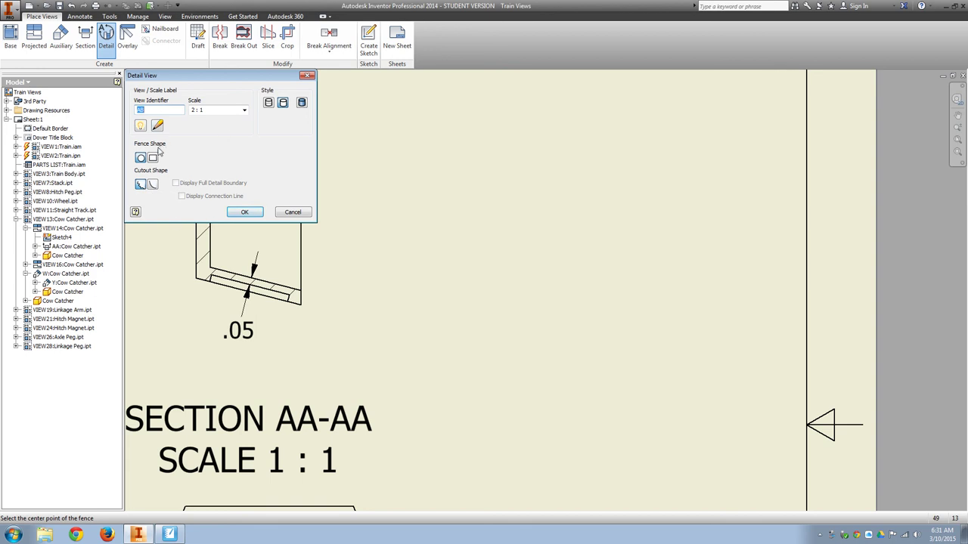
left_click(253, 216)
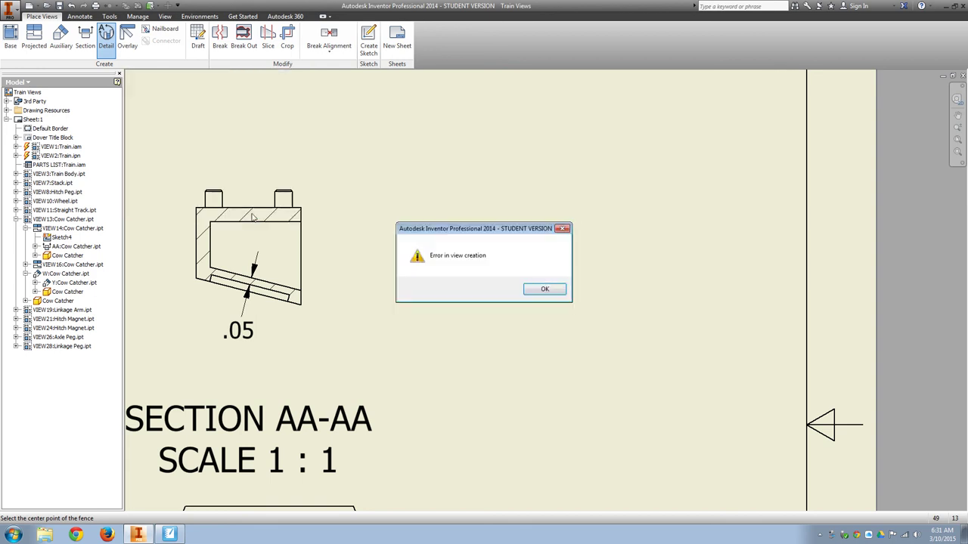
left_click(543, 290)
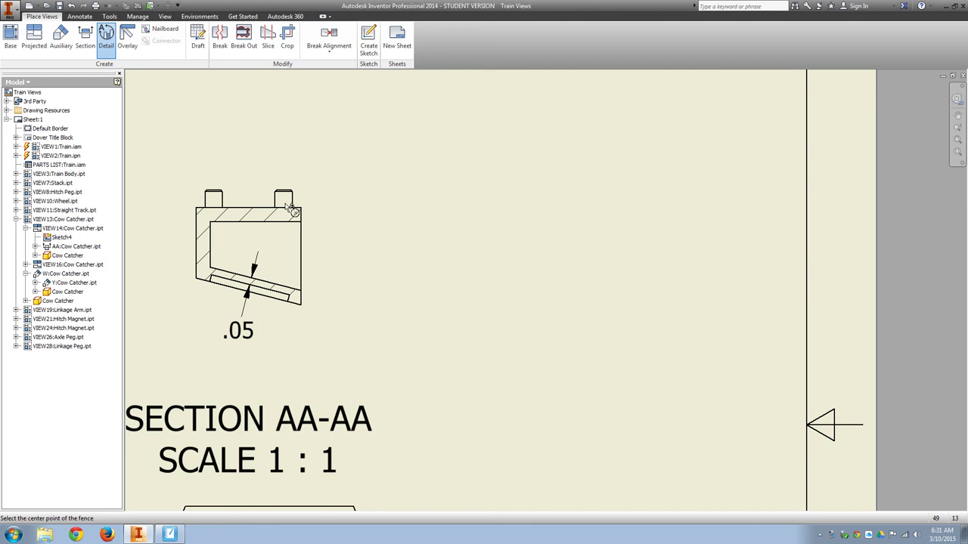
left_click(308, 201)
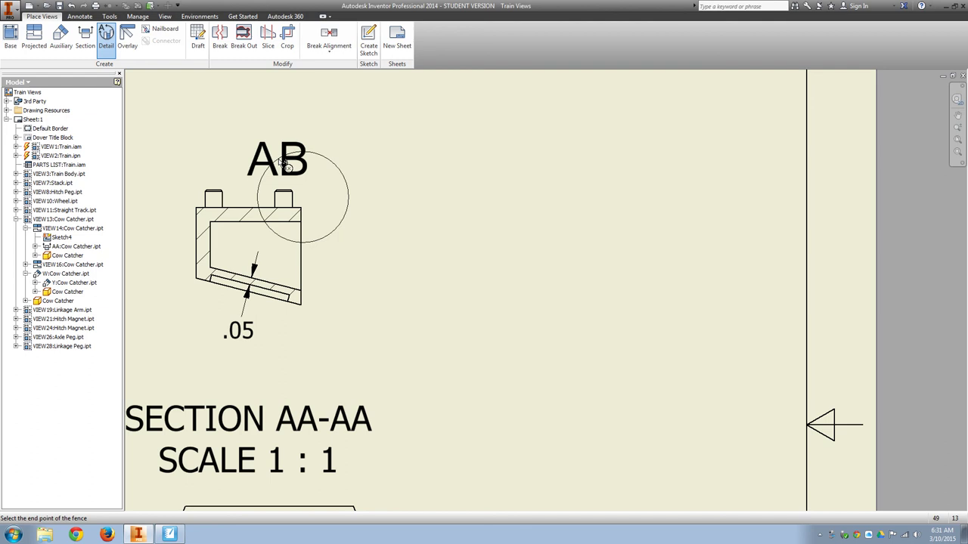
left_click(295, 144)
left_click(555, 237)
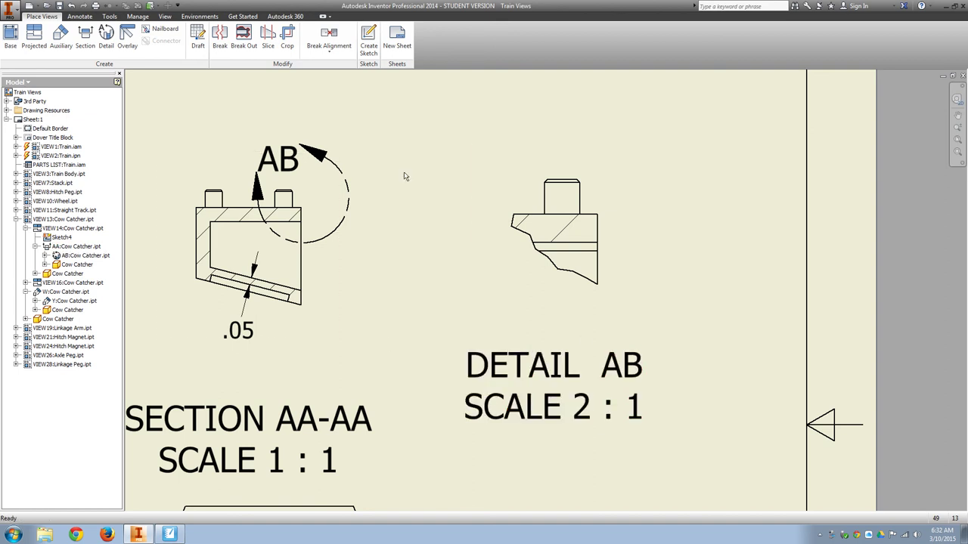
Step: Shrink and recentre the Detail AB circle on the right peg, then raise the DETAIL AB label
right_click(400, 147)
key("Escape")
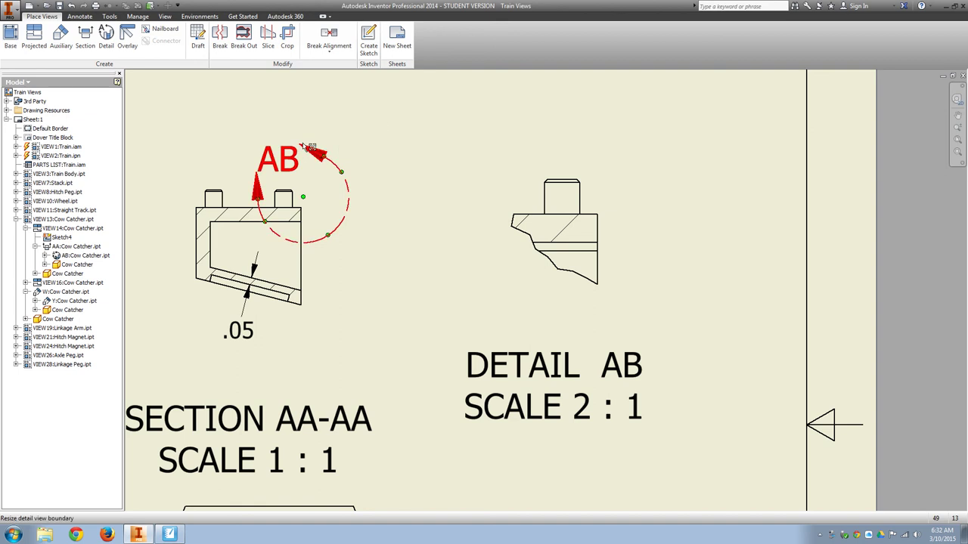
left_click(344, 154)
left_click_drag(344, 154, 345, 154)
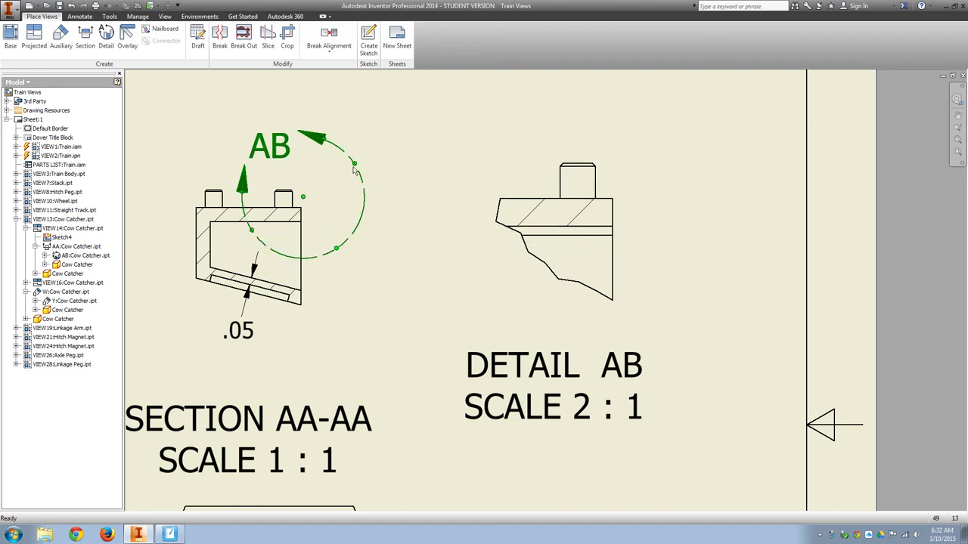
left_click_drag(280, 146, 350, 156)
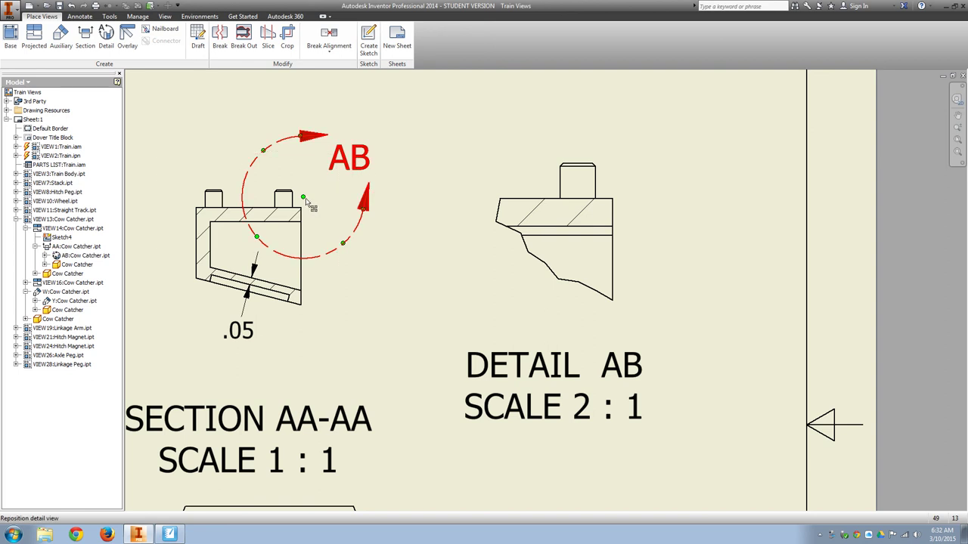
left_click_drag(303, 199, 290, 198)
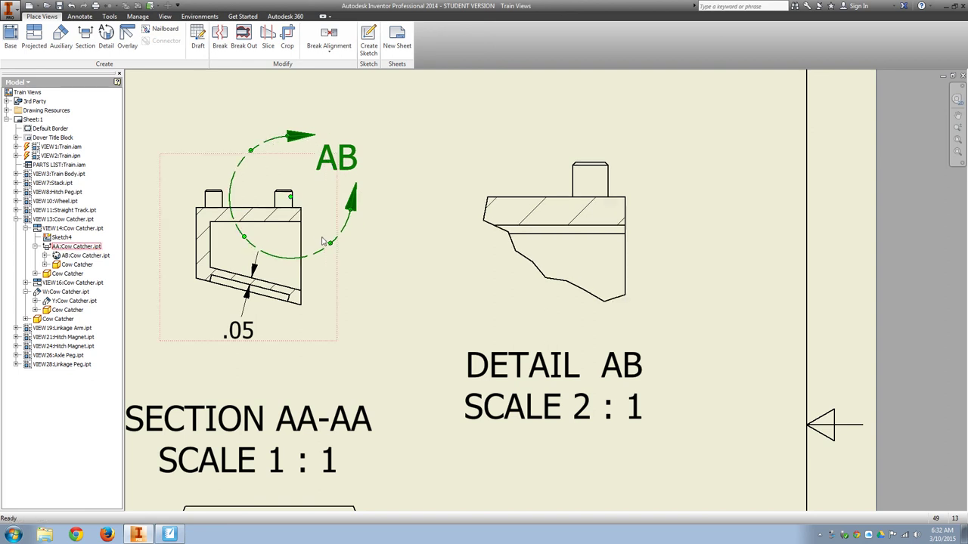
left_click_drag(331, 244, 315, 225)
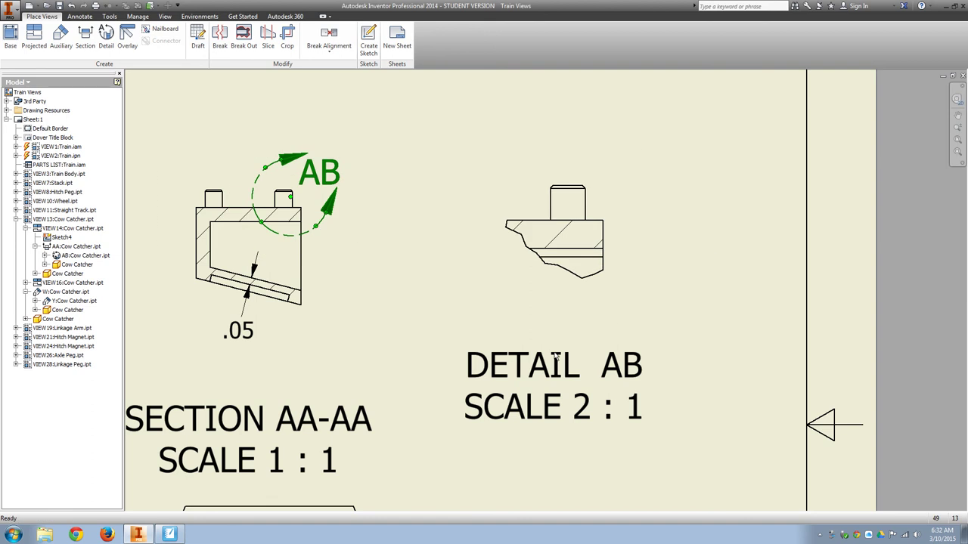
left_click_drag(556, 359, 562, 329)
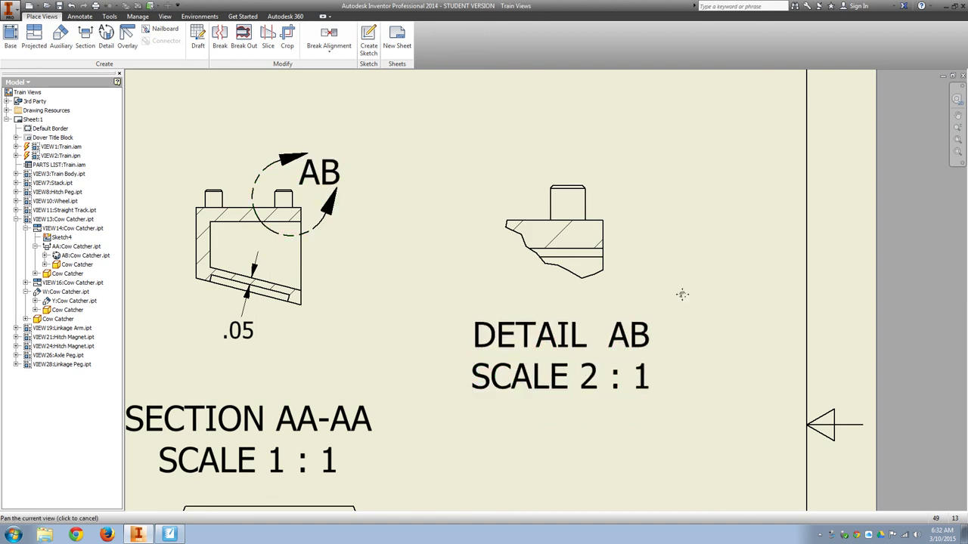
mouse_move(682, 294)
middle_mouse_down()
mouse_move(543, 320)
mouse_move(599, 321)
middle_mouse_up()
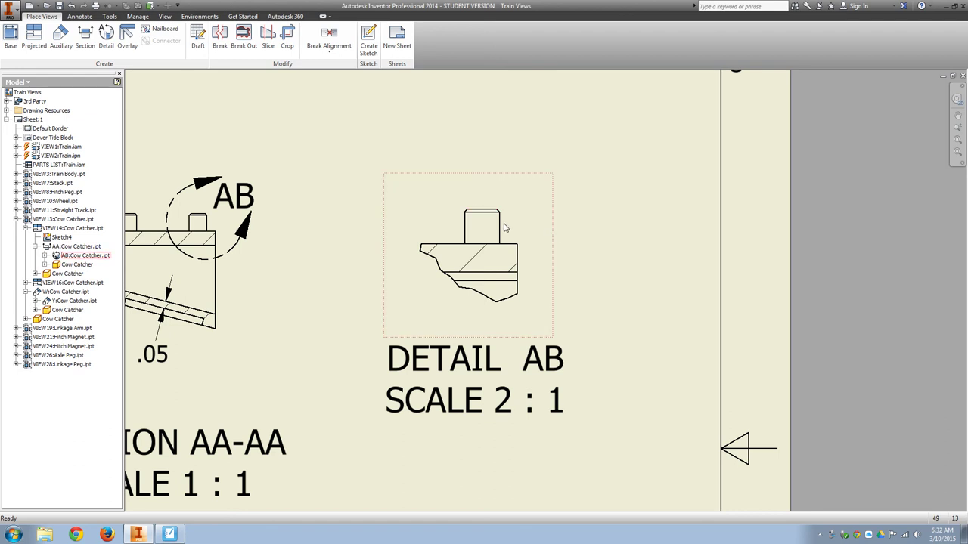
scroll(471, 354, "down", 4)
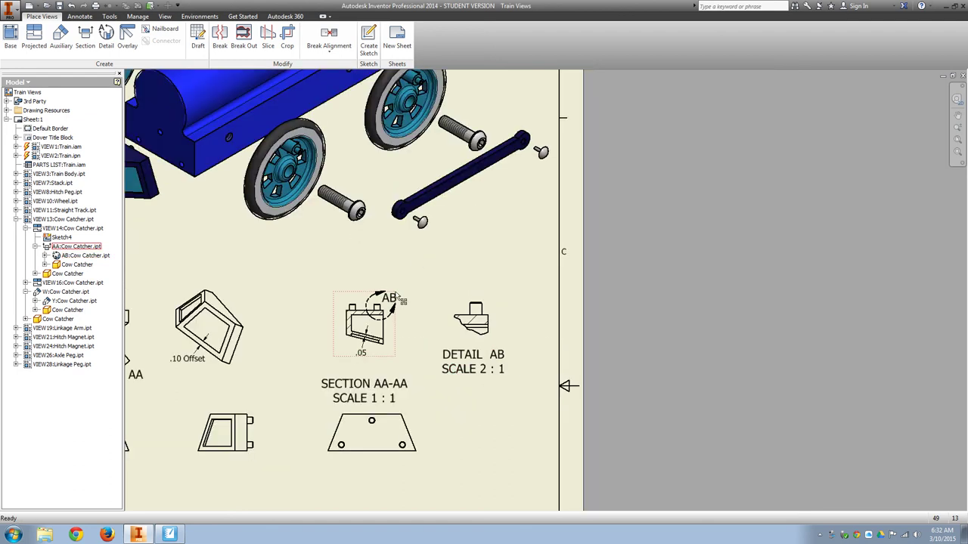
mouse_move(338, 344)
middle_mouse_down()
mouse_move(563, 288)
mouse_move(563, 244)
middle_mouse_up()
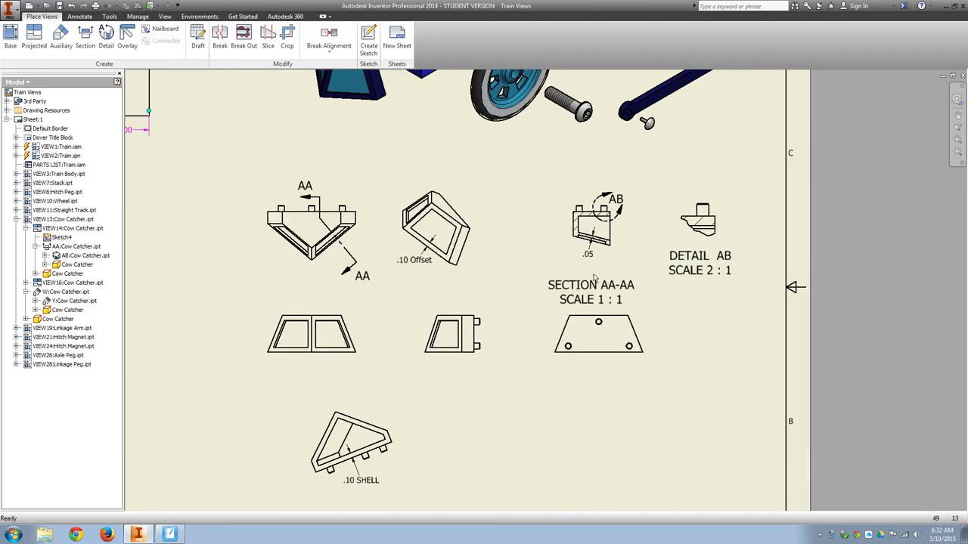